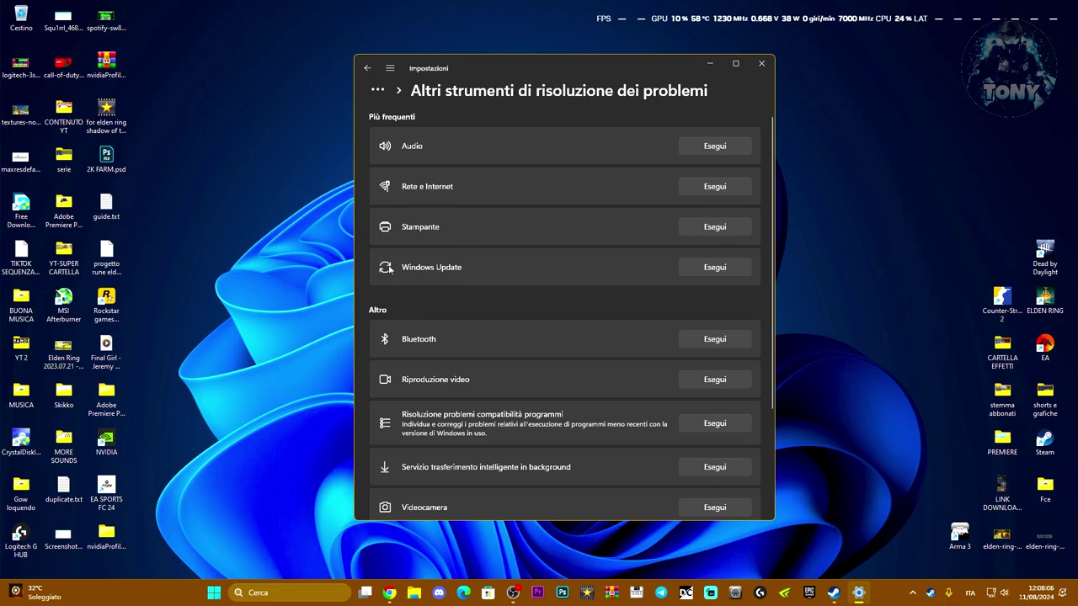
# Step: Run the Windows Update troubleshooter, answer No to whether the problem was solved, and close it, minimizing the Settings window
pyautogui.click(707, 266)
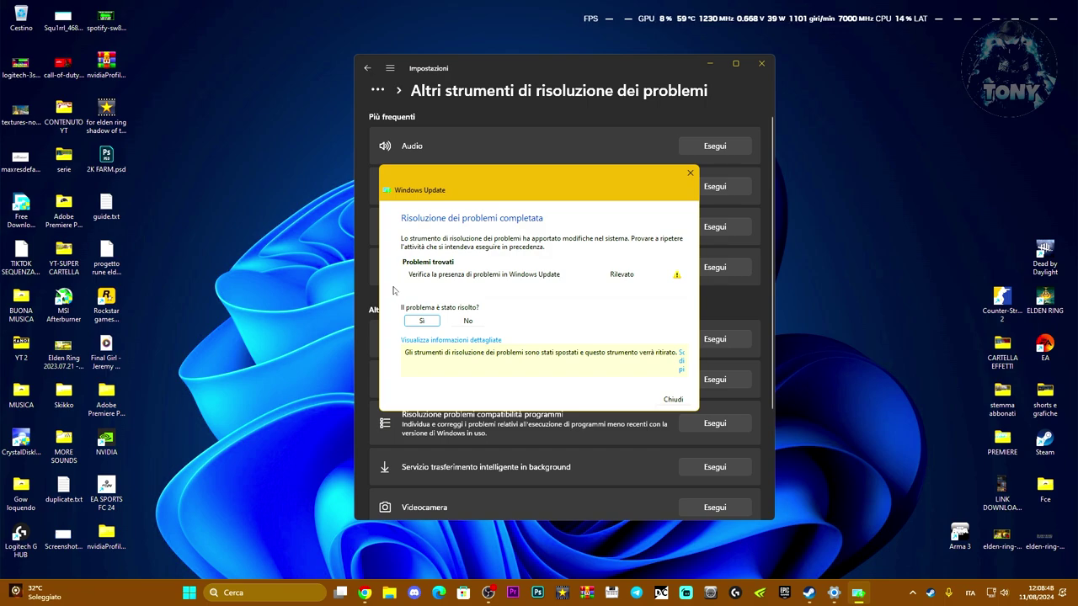
pyautogui.click(469, 323)
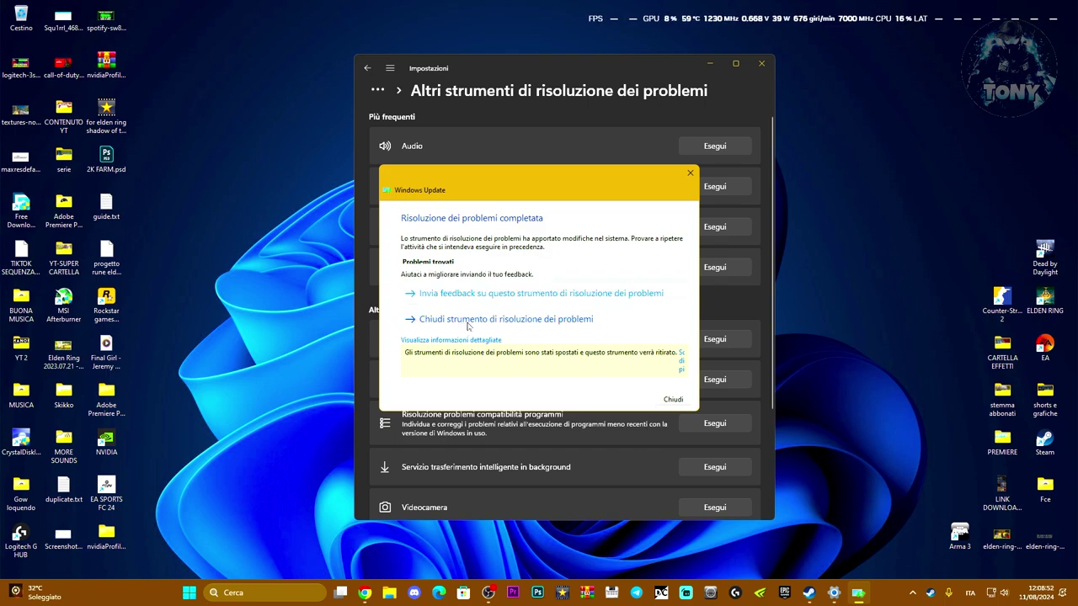
pyautogui.click(667, 400)
pyautogui.click(709, 63)
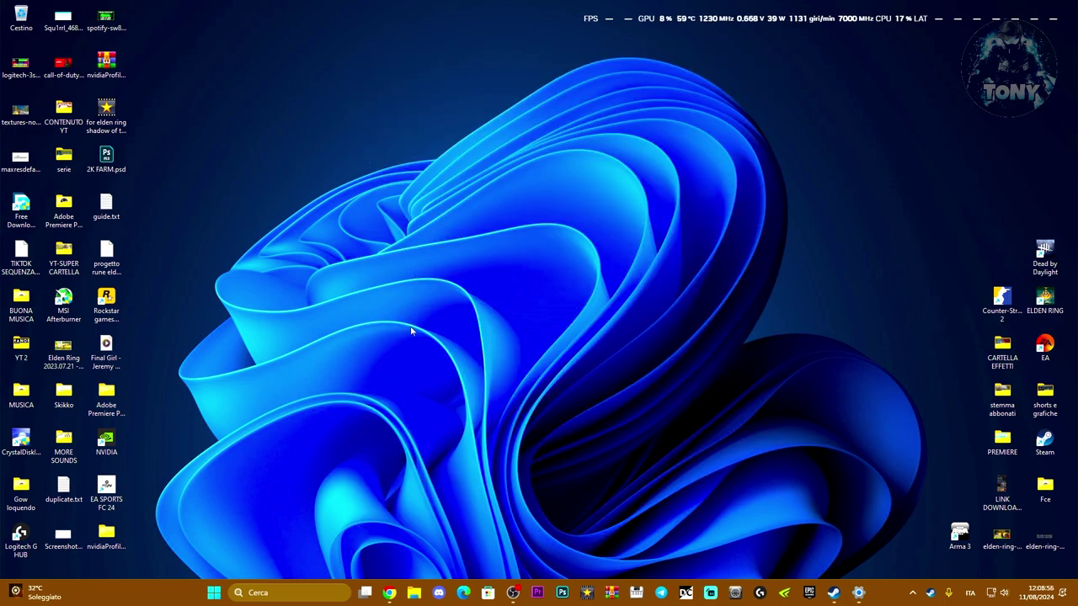
# Step: Create a new text document on the desktop, open it, and paste in the copied Windows Update reset commands
pyautogui.rightClick(362, 301)
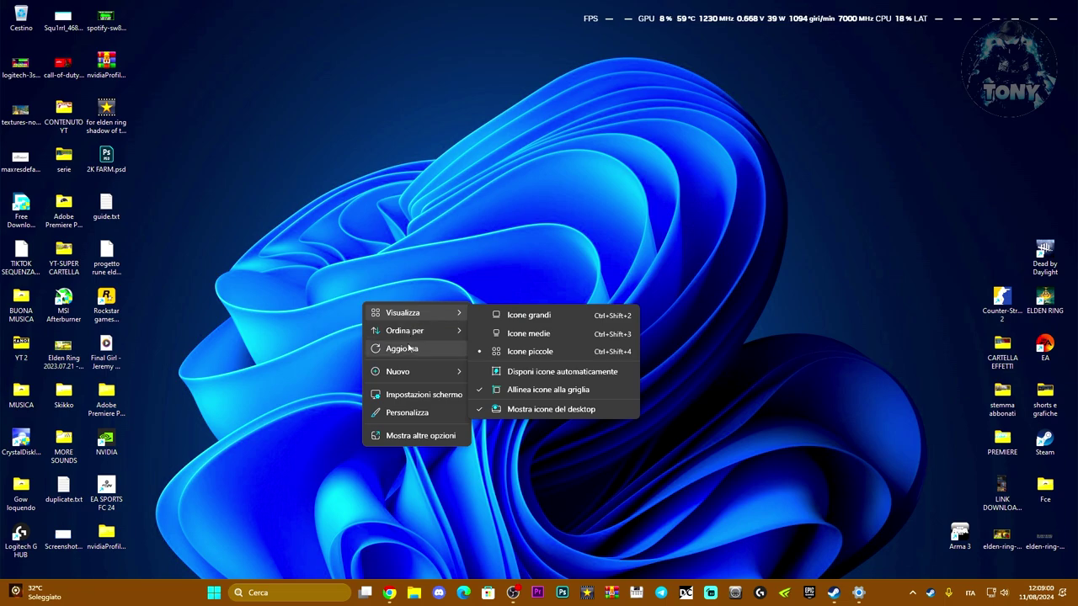
pyautogui.moveTo(407, 375)
pyautogui.click(497, 480)
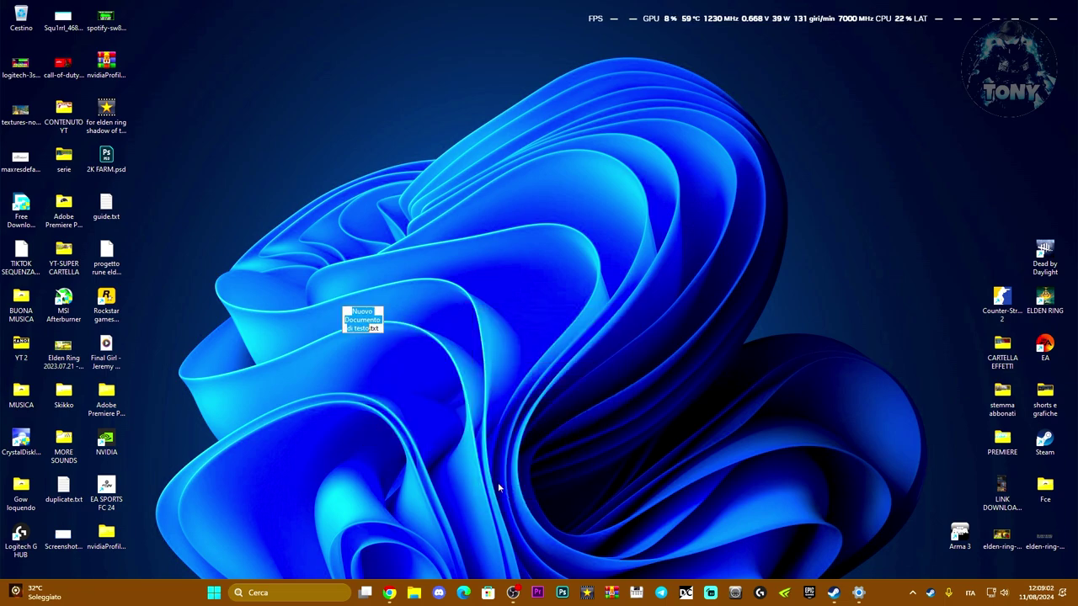
pyautogui.moveTo(361, 297); pyautogui.dragTo(488, 251)
pyautogui.doubleClick(488, 253)
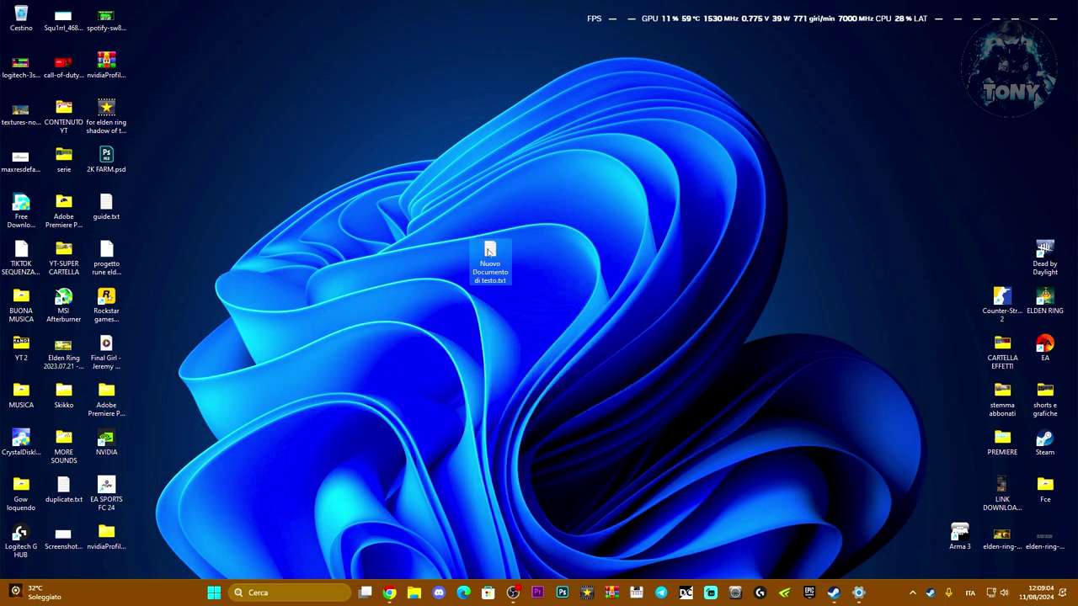
pyautogui.moveTo(302, 60); pyautogui.dragTo(622, 85)
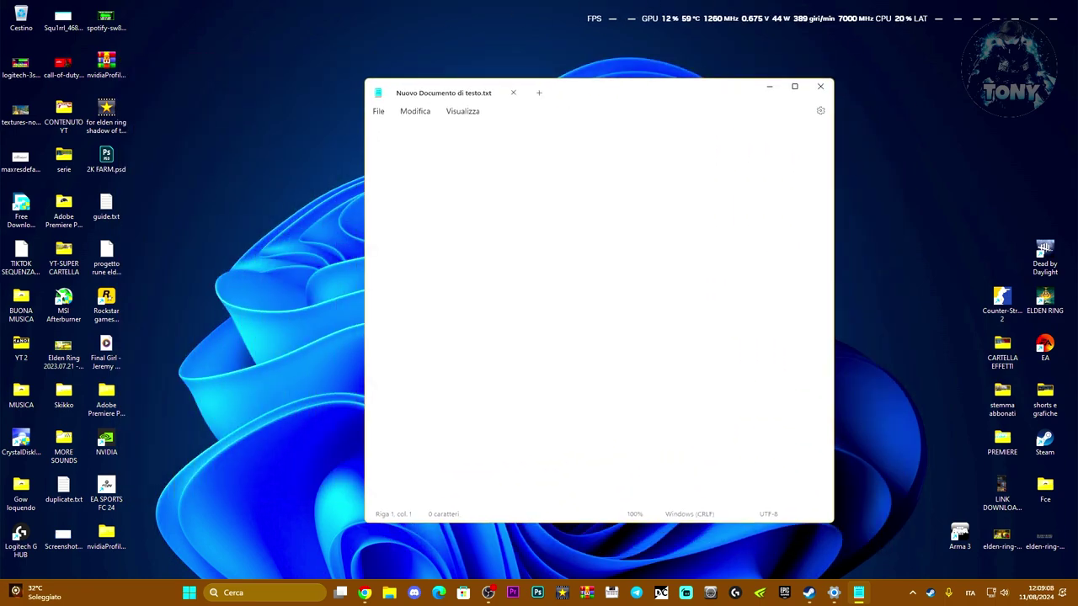
pyautogui.hotkey('ctrl', 'v')
# Step: Save the script to the Desktop as file.bat with the file type Tutti i file (*.*)
pyautogui.click(378, 110)
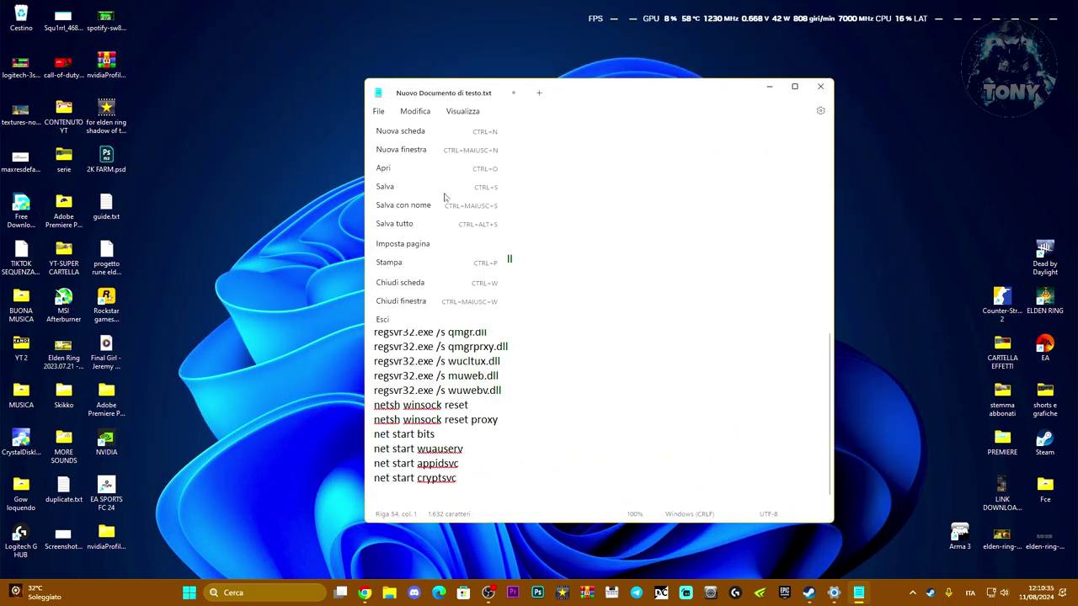
pyautogui.press('Escape')
pyautogui.hotkey('ctrl', 's')
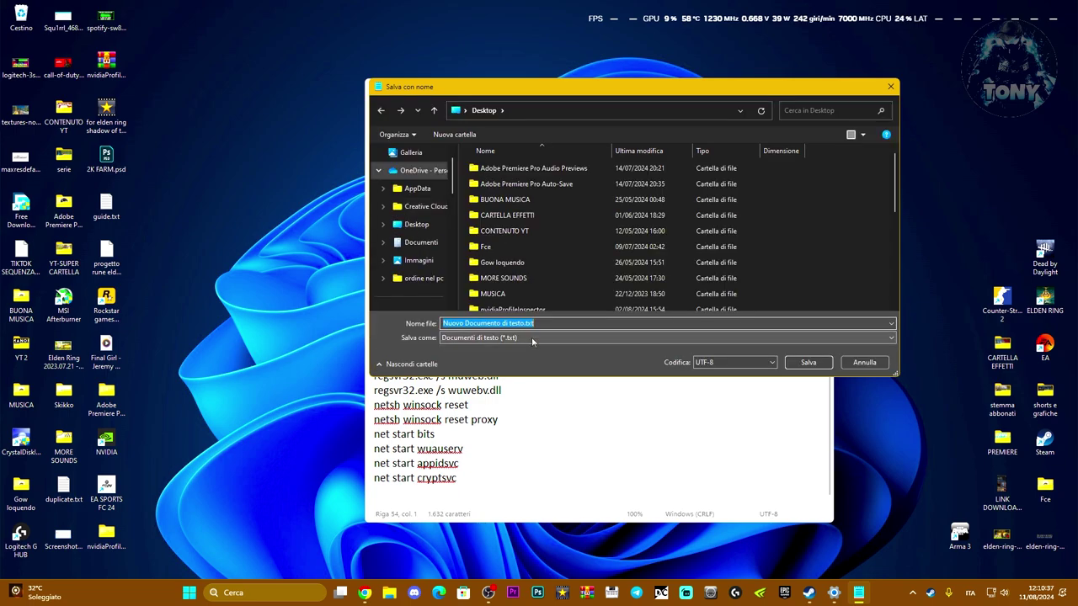
pyautogui.click(531, 336)
pyautogui.click(504, 357)
pyautogui.hotkey('shift', 'Tab')
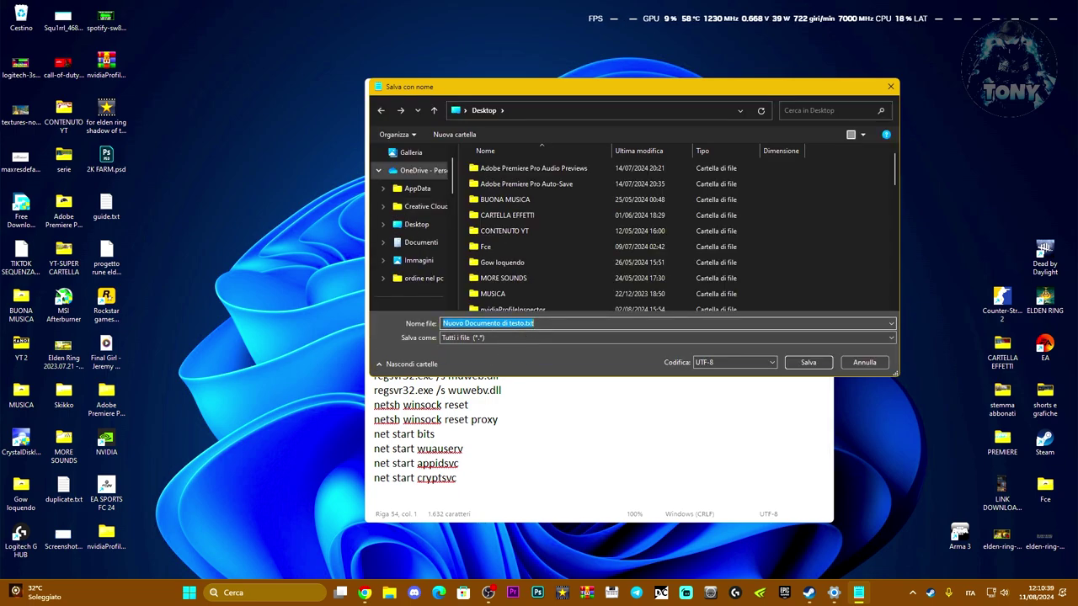
pyautogui.write('fi')
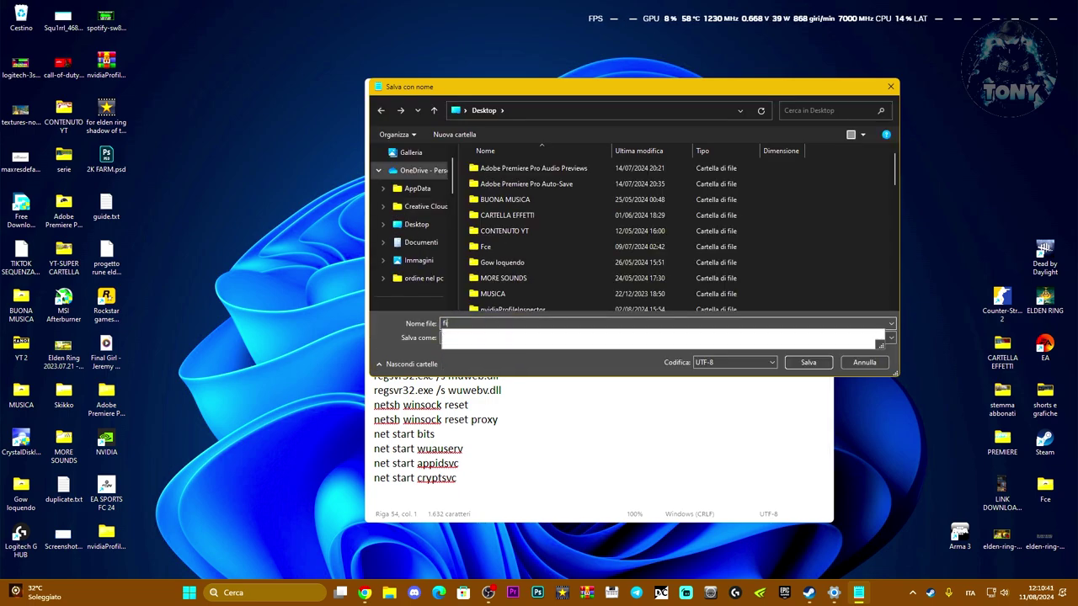
pyautogui.write('le.b')
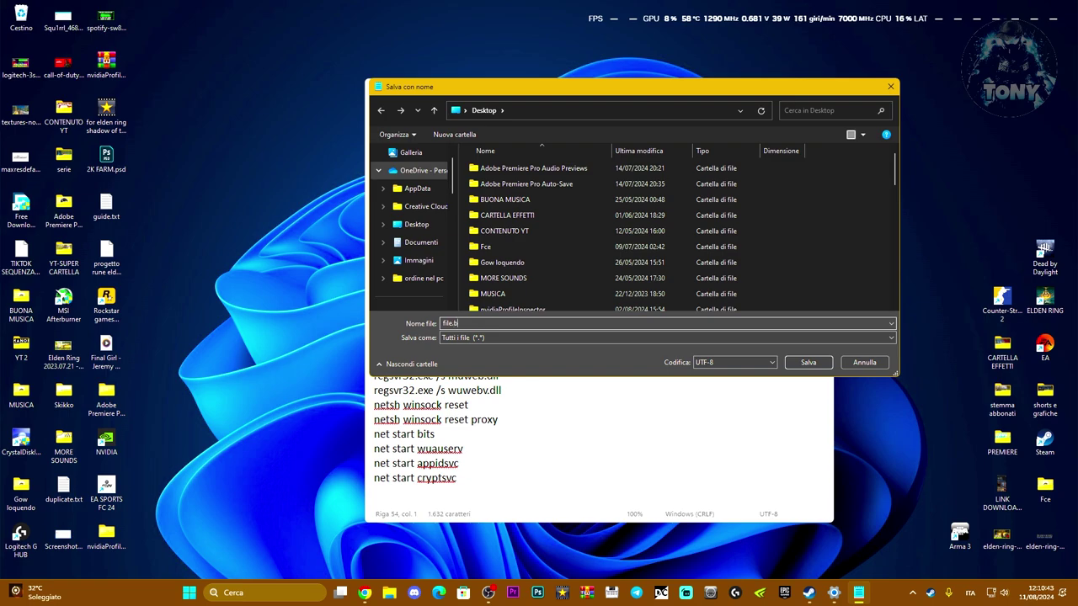
pyautogui.write('at')
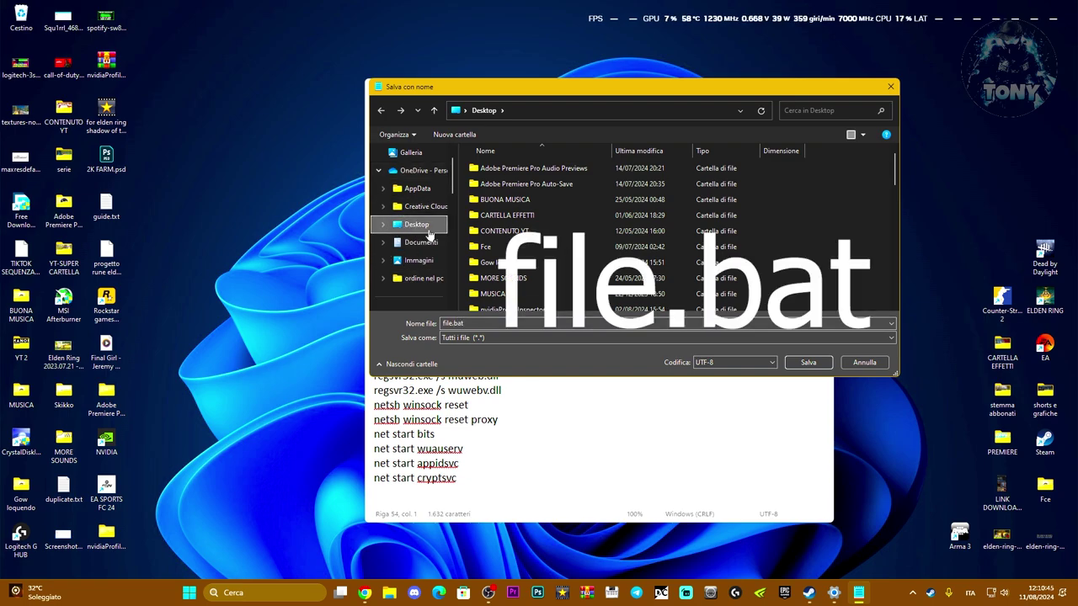
pyautogui.click(429, 234)
pyautogui.click(809, 362)
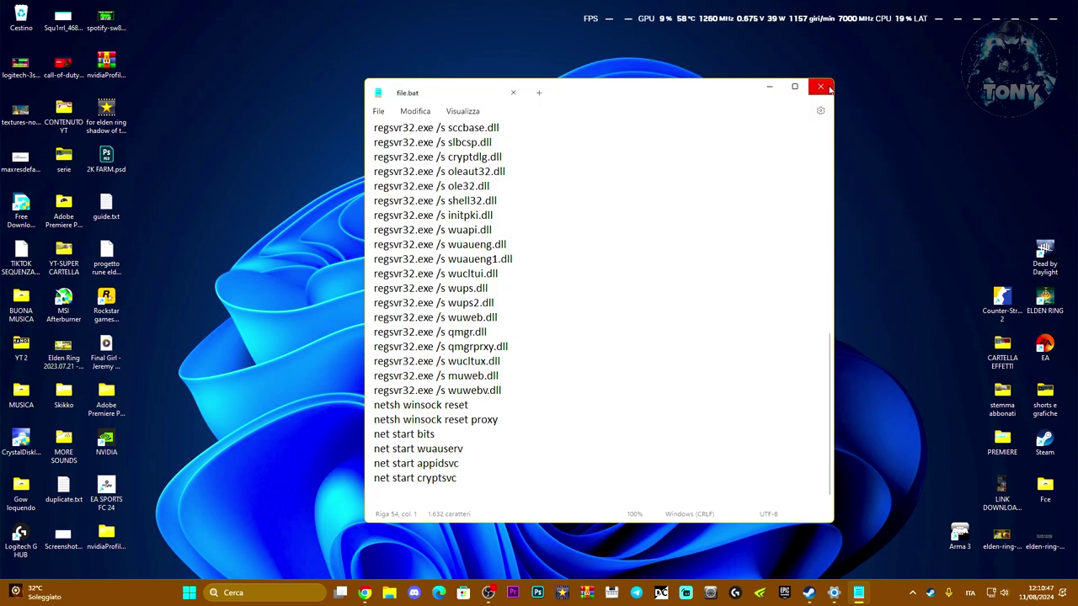
# Step: Run file.bat from the desktop as administrator and answer S to continue stopping the cryptographic service
pyautogui.rightClick(342, 168)
pyautogui.click(371, 214)
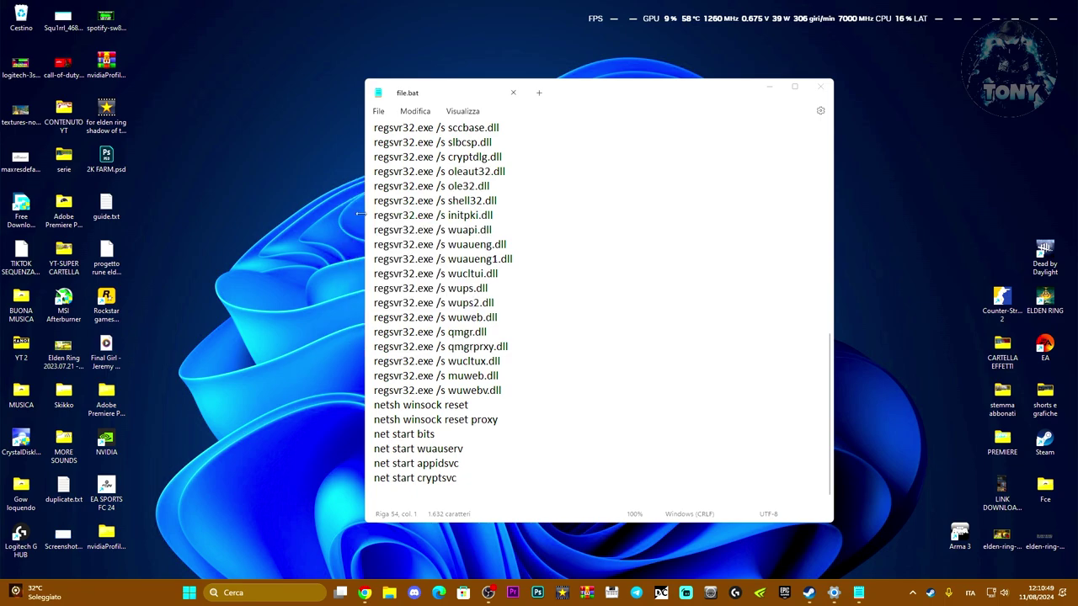
pyautogui.rightClick(149, 18)
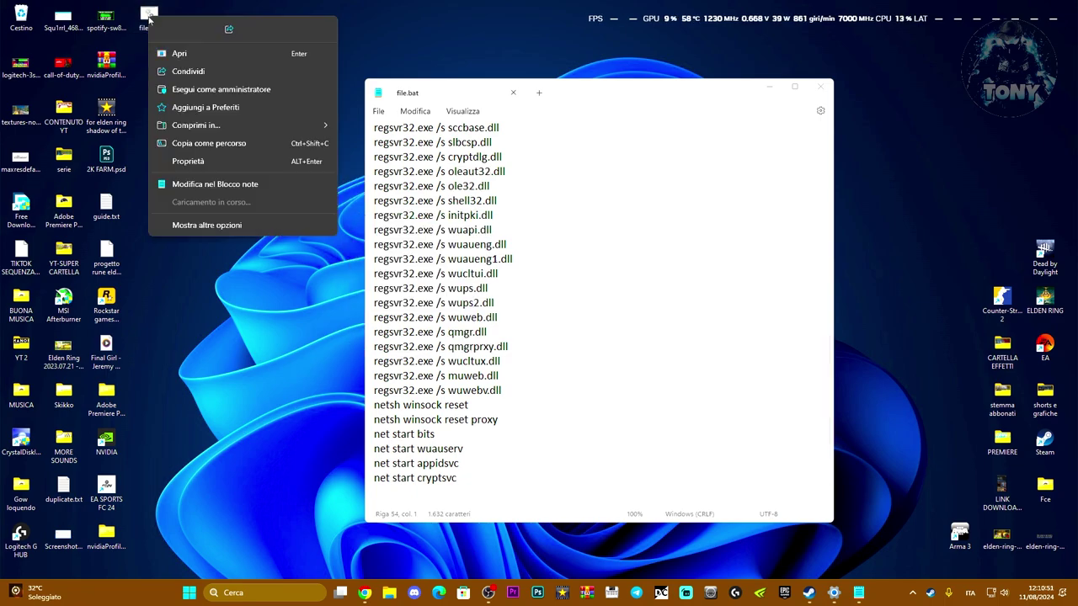
pyautogui.click(197, 89)
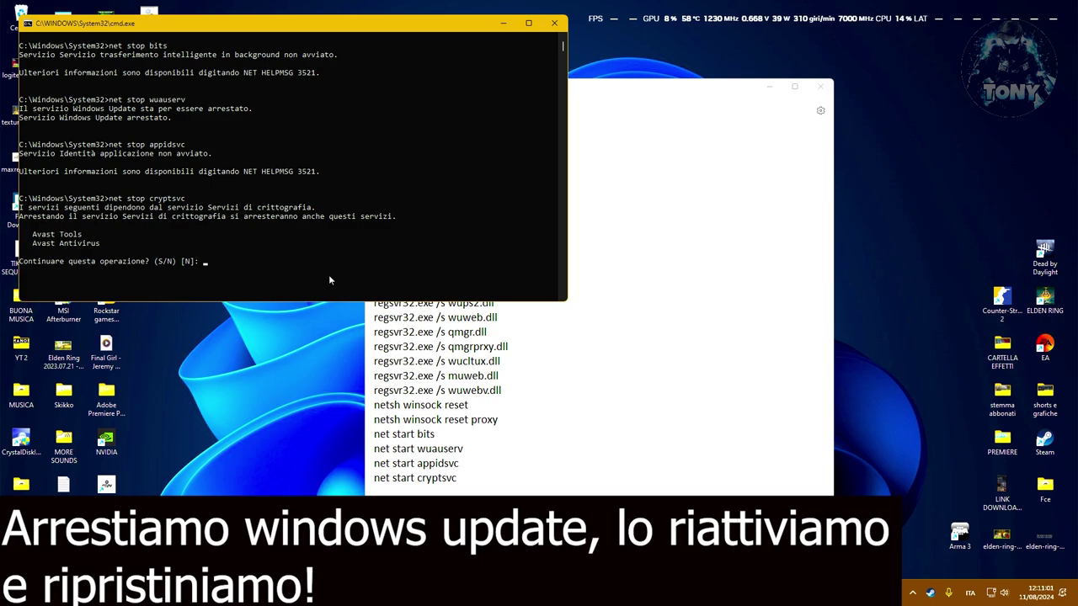
pyautogui.write('S')
pyautogui.press('Return')
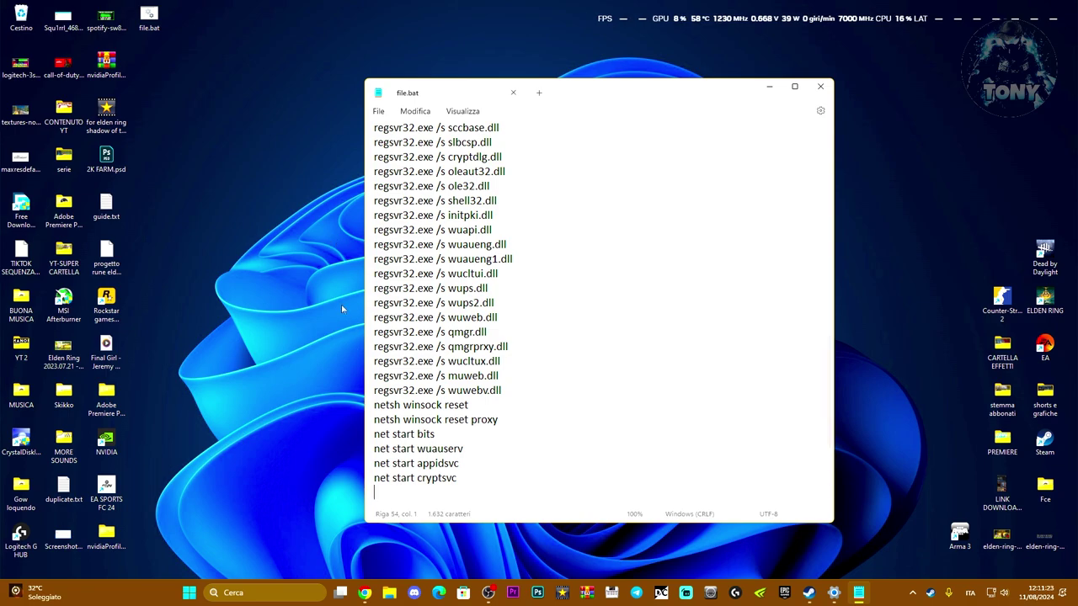
# Step: Close the Notepad window with the script and the Settings window showing the troubleshooters
pyautogui.click(817, 87)
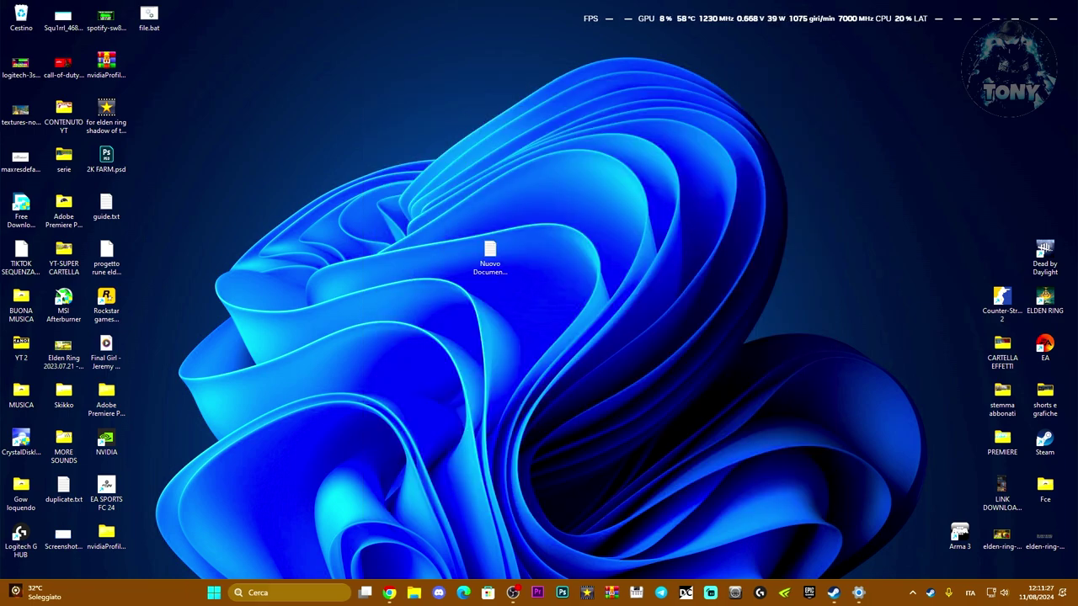
pyautogui.click(868, 592)
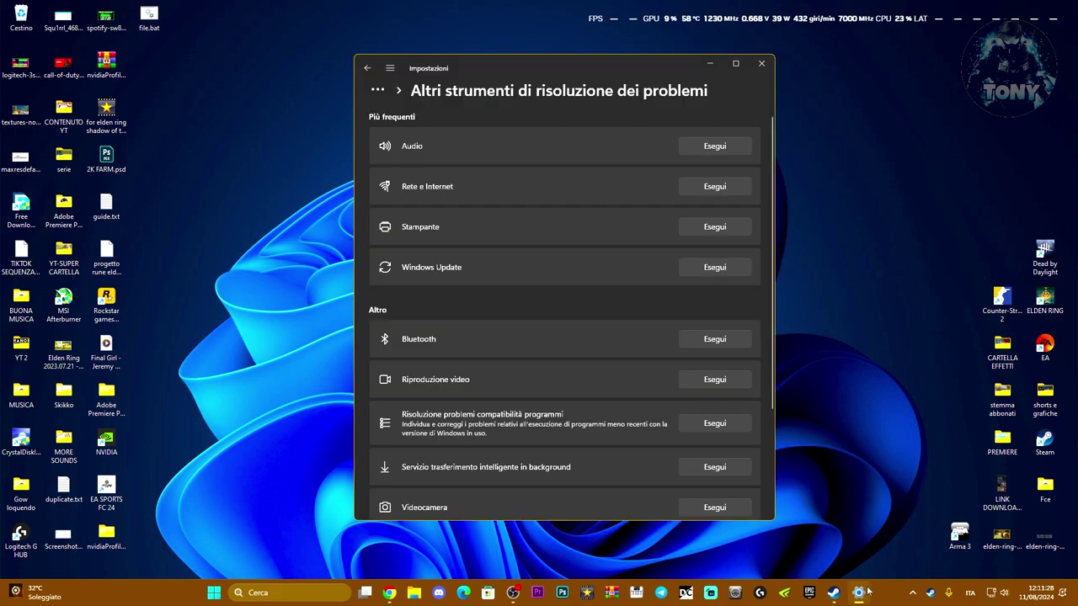
pyautogui.click(761, 63)
# Step: Search the system for Windows Update and open its settings page from the results
pyautogui.click(274, 592)
pyautogui.write('q')
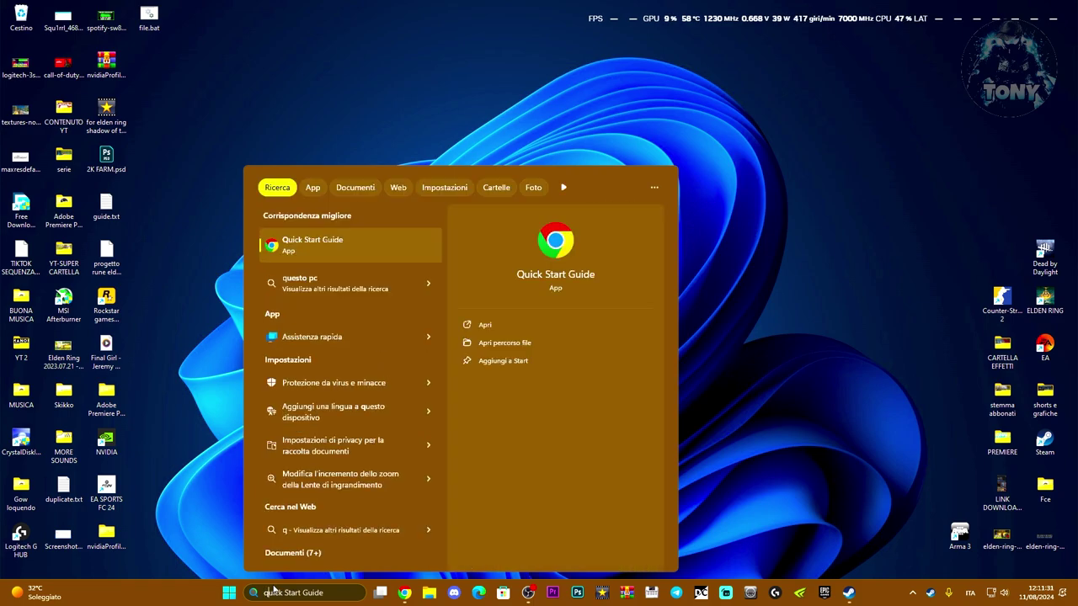
pyautogui.press('BackSpace')
pyautogui.write('ew')
pyautogui.press('BackSpace')
pyautogui.press('BackSpace')
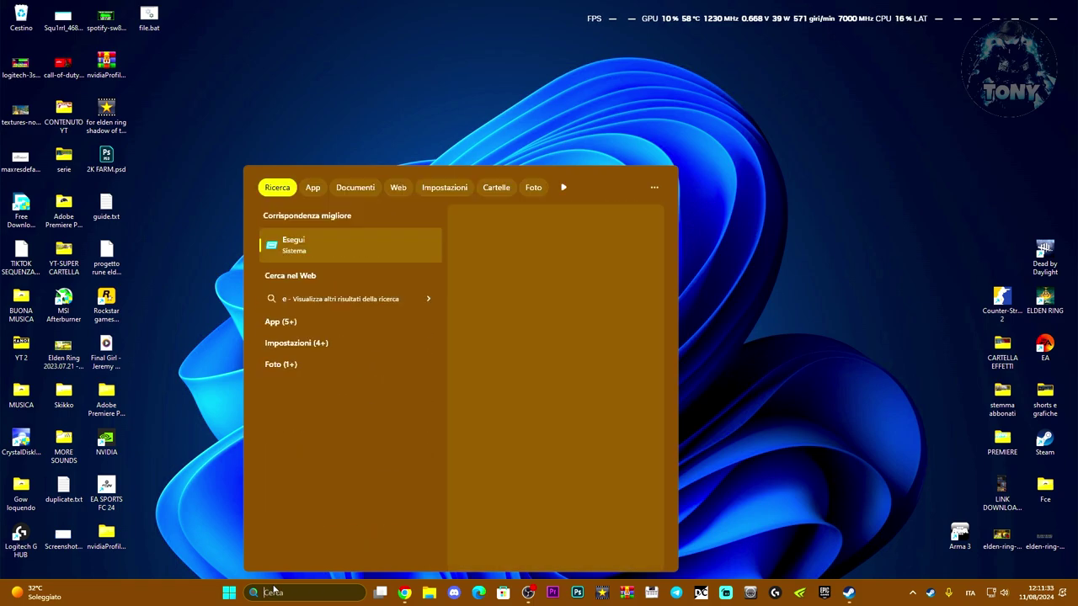
pyautogui.write('winRAR')
pyautogui.press('BackSpace')
pyautogui.press('BackSpace')
pyautogui.press('BackSpace')
pyautogui.write('dows PowerShell')
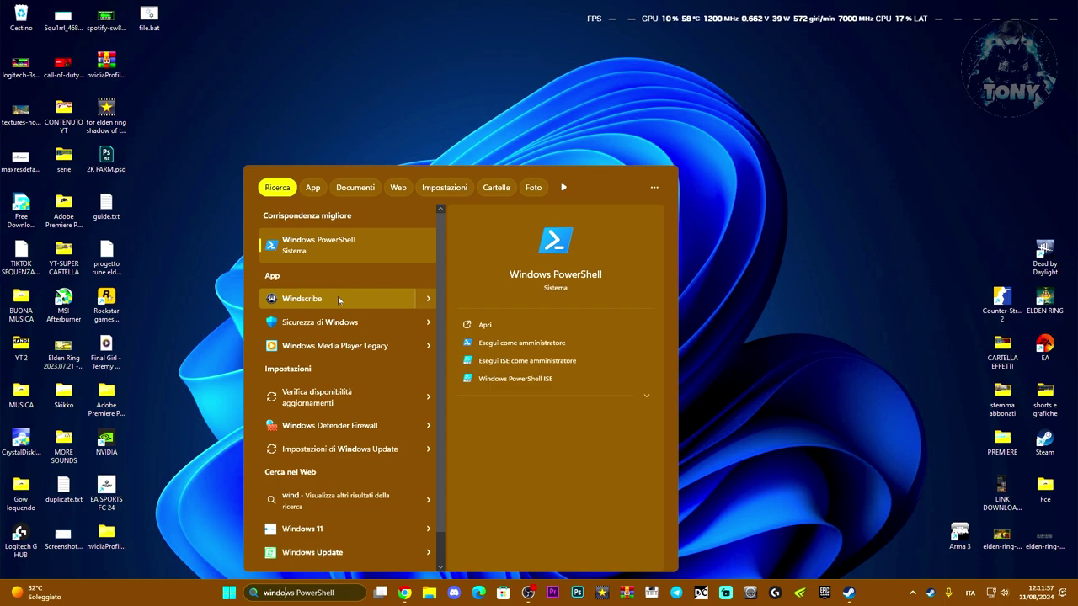
pyautogui.press('BackSpace')
pyautogui.press('BackSpace')
pyautogui.press('BackSpace')
pyautogui.press('BackSpace')
pyautogui.press('BackSpace')
pyautogui.press('BackSpace')
pyautogui.press('BackSpace')
pyautogui.press('BackSpace')
pyautogui.press('BackSpace')
pyautogui.press('BackSpace')
pyautogui.press('BackSpace')
pyautogui.click(329, 239)
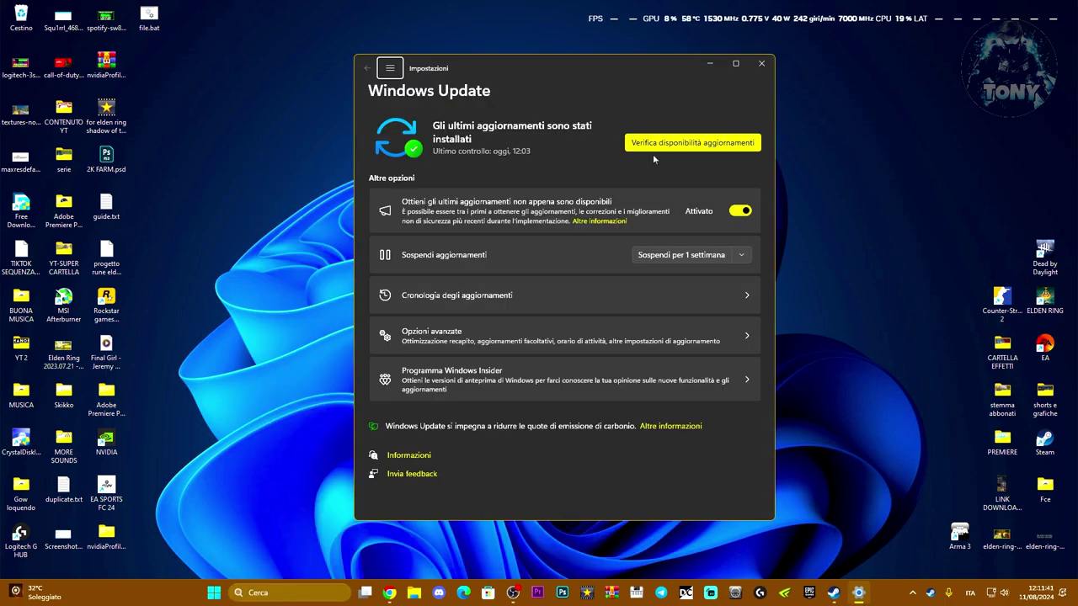
# Step: Check for available Windows updates and open the update history (Cronologia degli aggiornamenti)
pyautogui.click(656, 149)
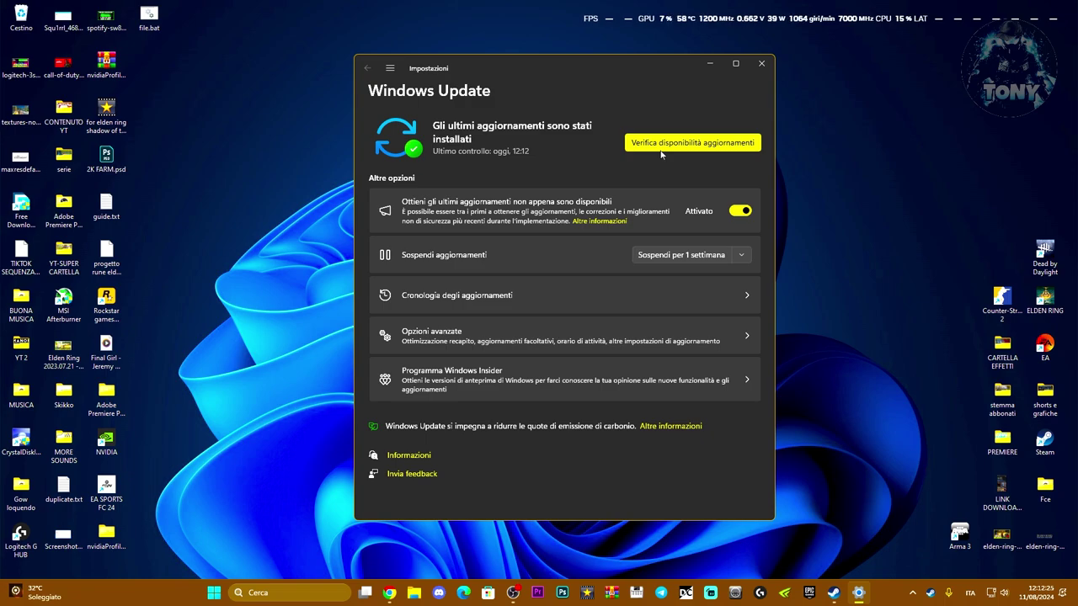
pyautogui.click(555, 296)
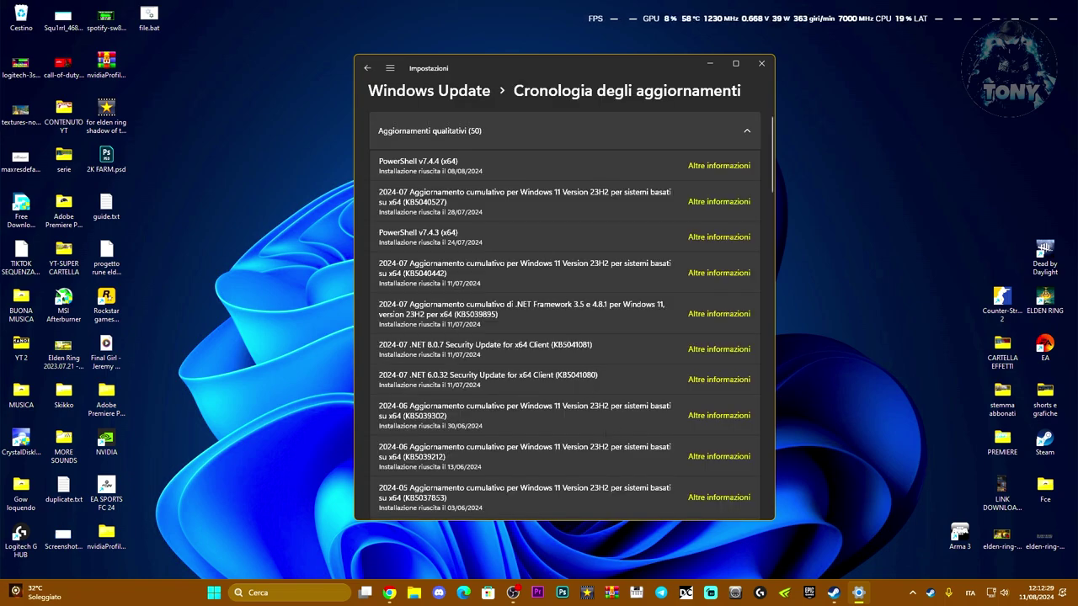
# Step: Move file.bat to an empty area of the desktop and close the Settings window
pyautogui.moveTo(149, 15); pyautogui.dragTo(292, 226)
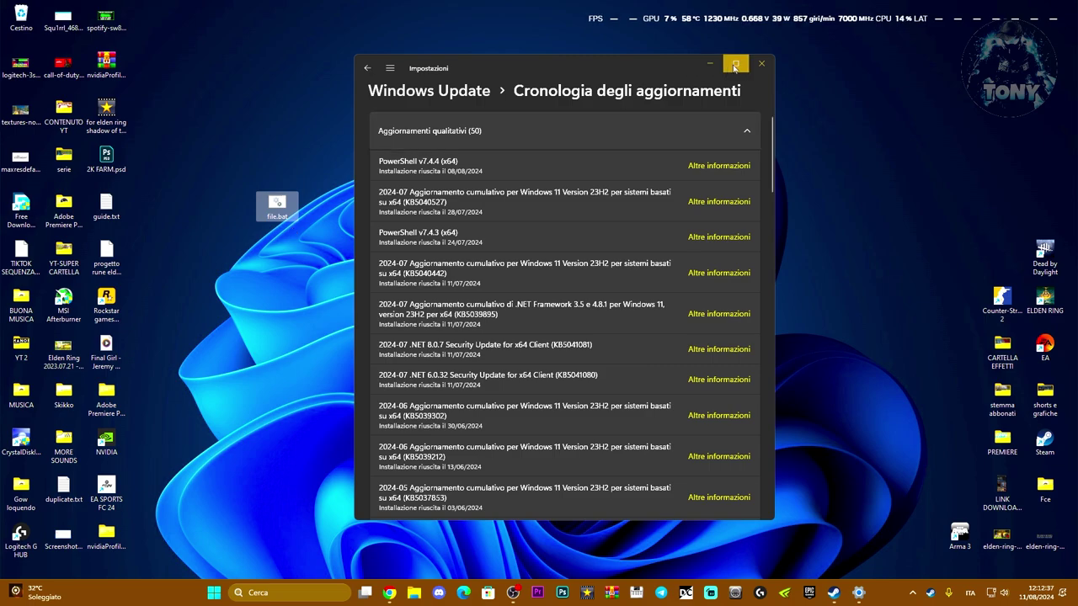
pyautogui.click(761, 63)
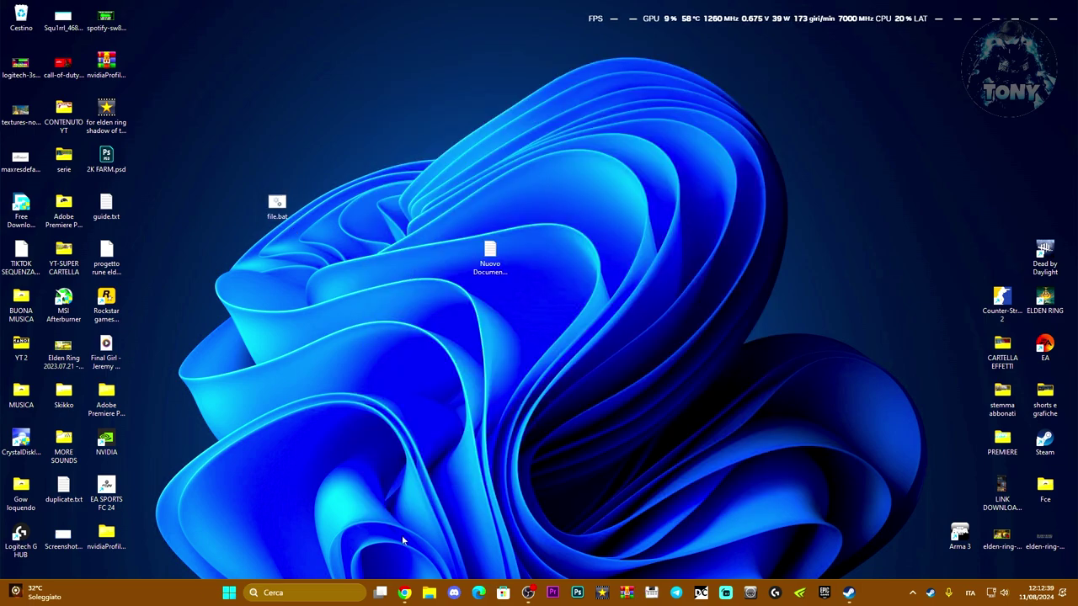
# Step: Open File Explorer and go to the folder C:\Windows\SoftwareDistribution
pyautogui.click(429, 593)
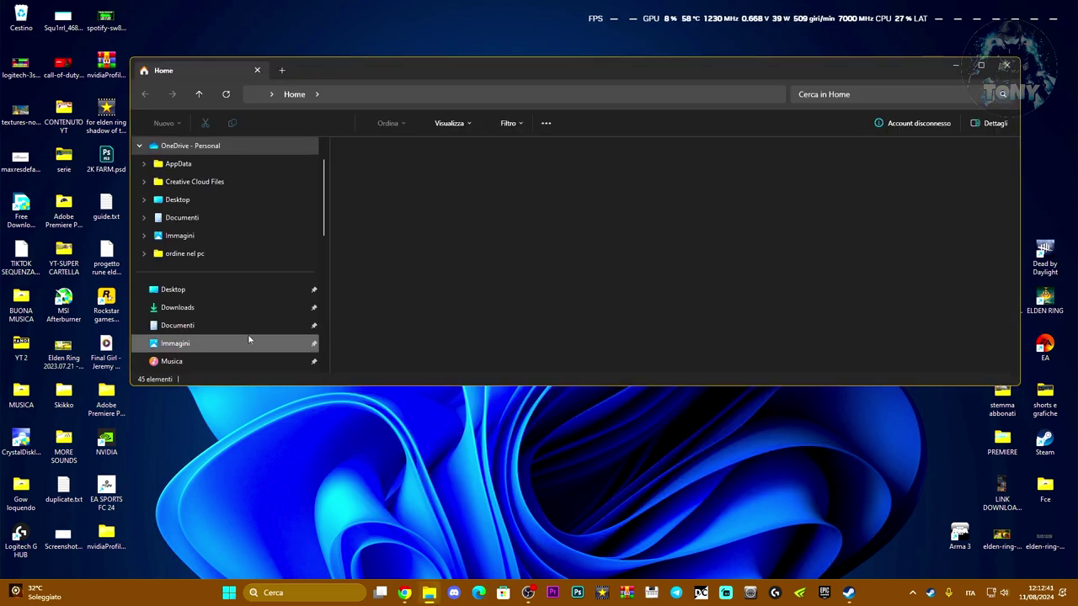
pyautogui.scroll(-10, 202, 332)
pyautogui.click(177, 326)
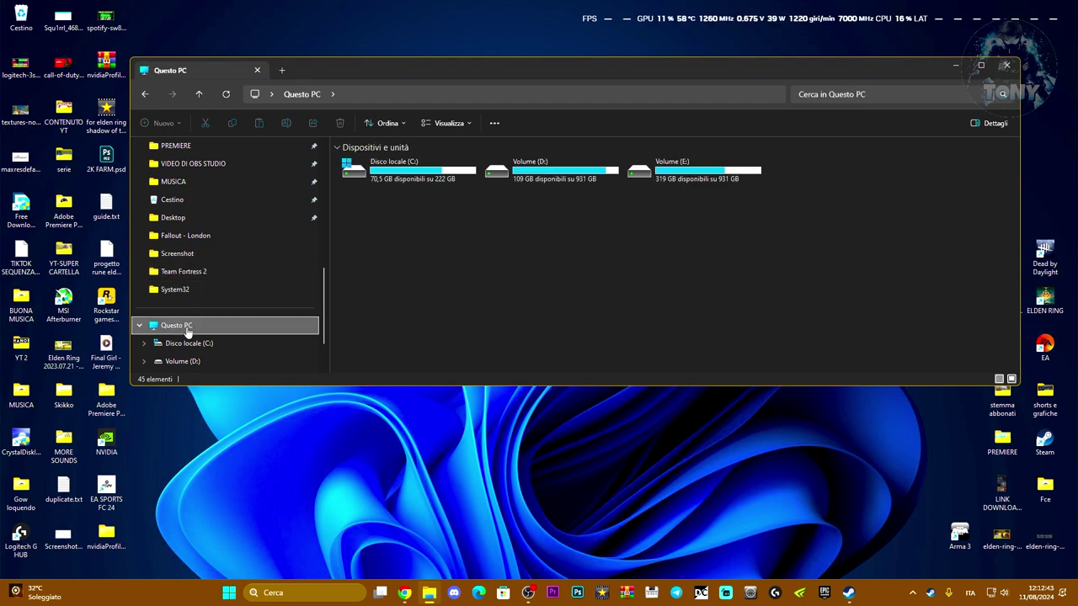
pyautogui.doubleClick(413, 172)
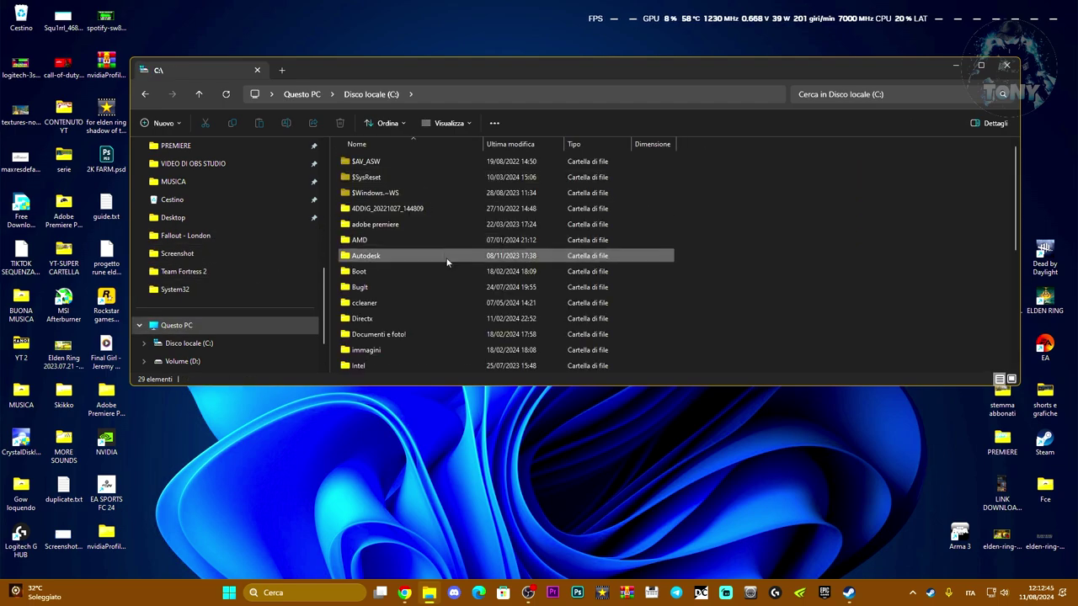
pyautogui.scroll(-4, 446, 262)
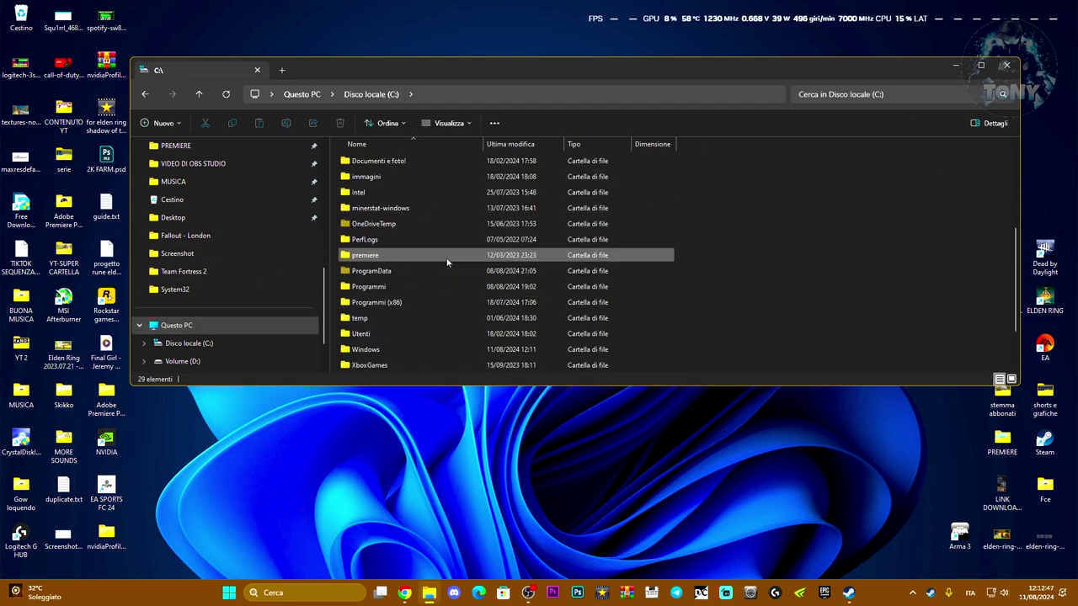
pyautogui.scroll(-2, 446, 263)
pyautogui.doubleClick(419, 283)
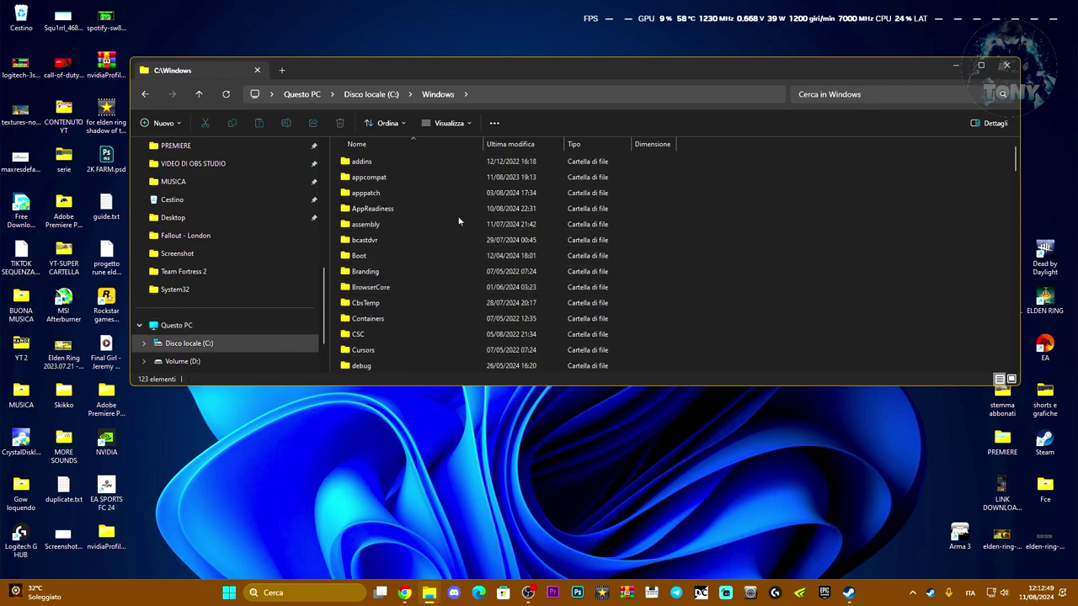
pyautogui.scroll(-20, 459, 221)
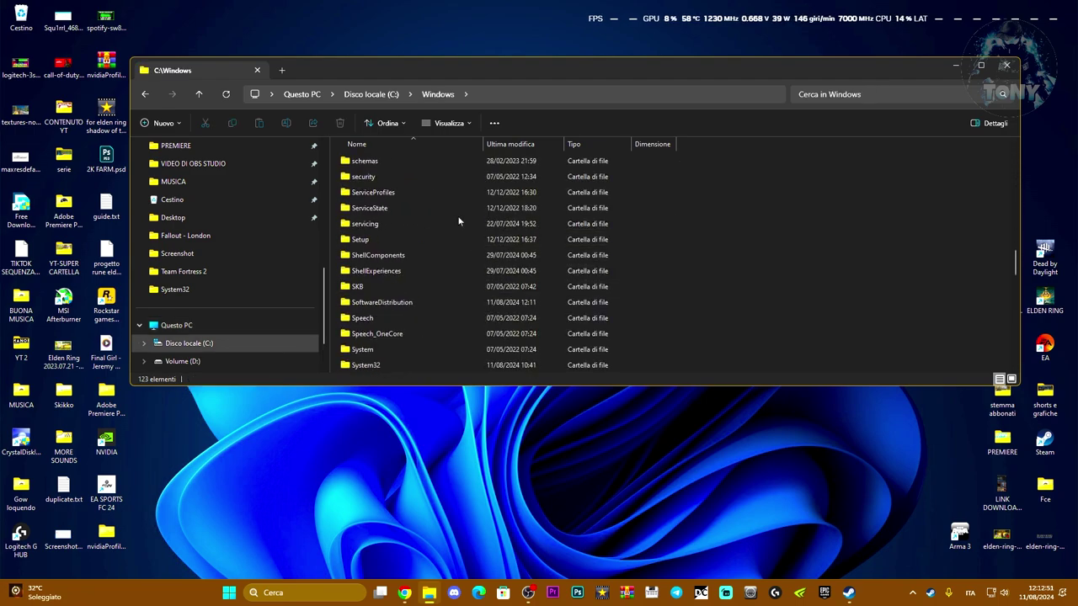
pyautogui.doubleClick(437, 301)
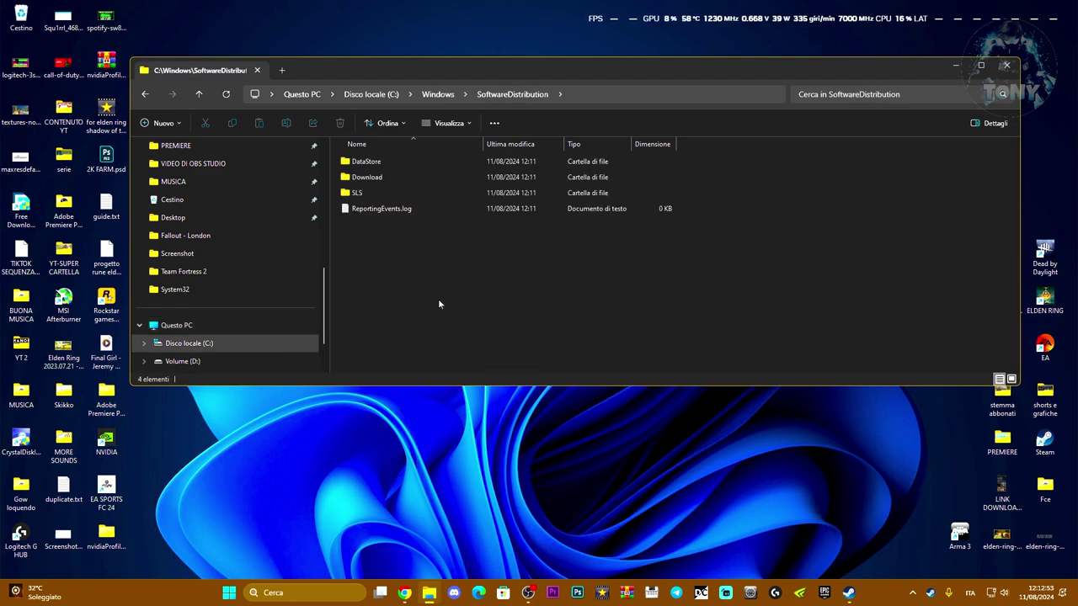
# Step: Delete the Download folder inside SoftwareDistribution, granting administrator permission, and close File Explorer
pyautogui.click(412, 178)
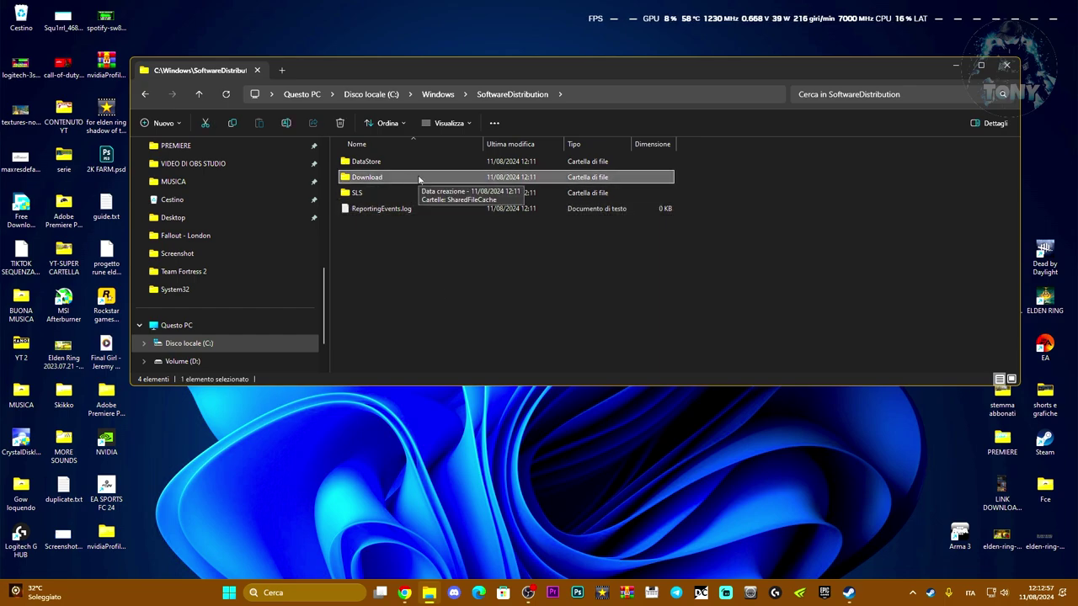
pyautogui.press('Delete')
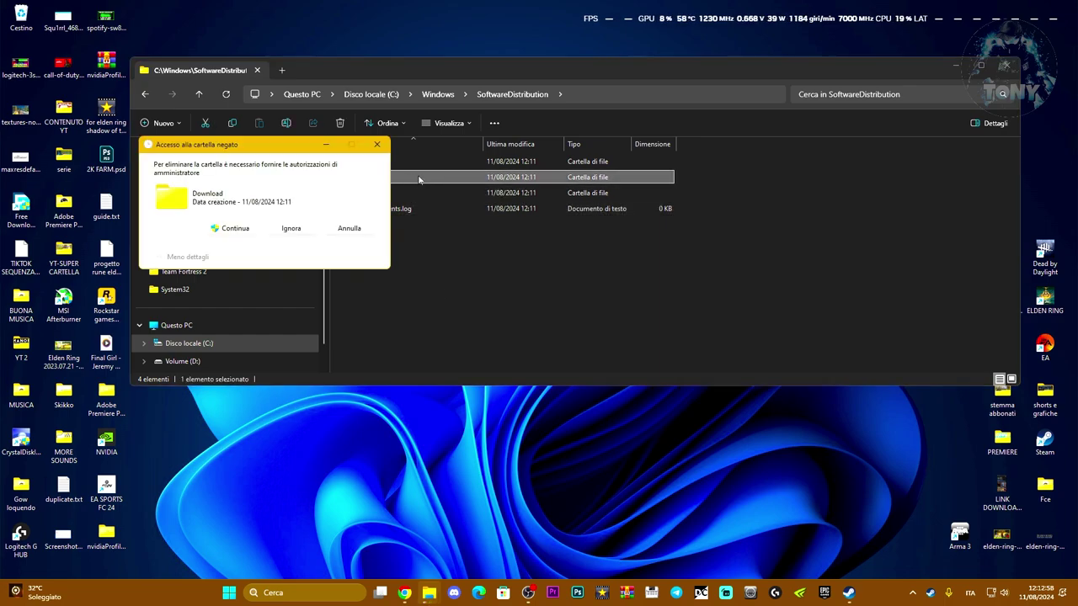
pyautogui.click(232, 229)
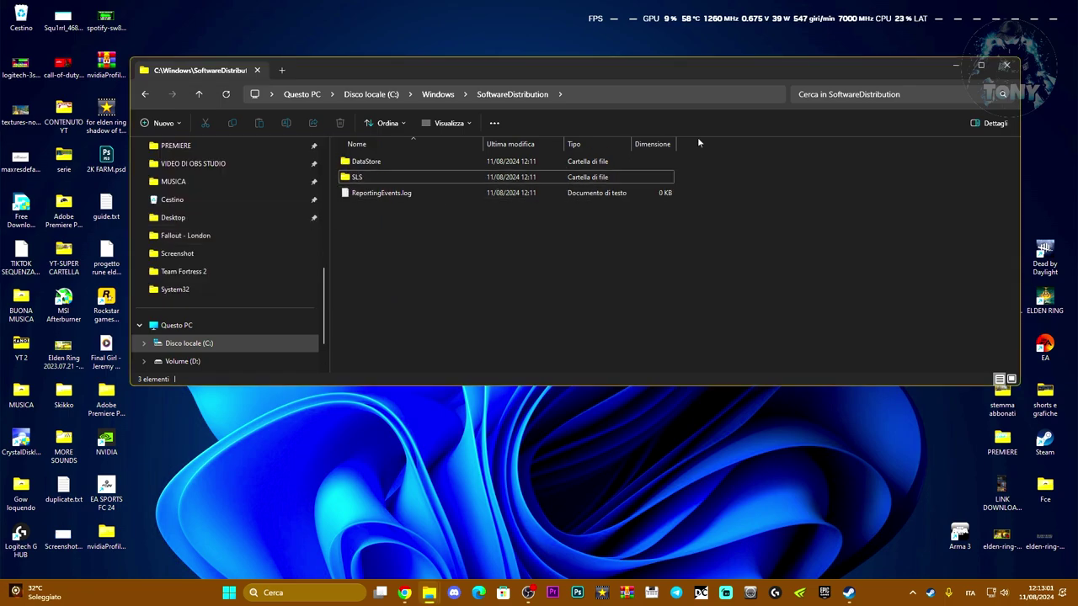
pyautogui.click(1010, 70)
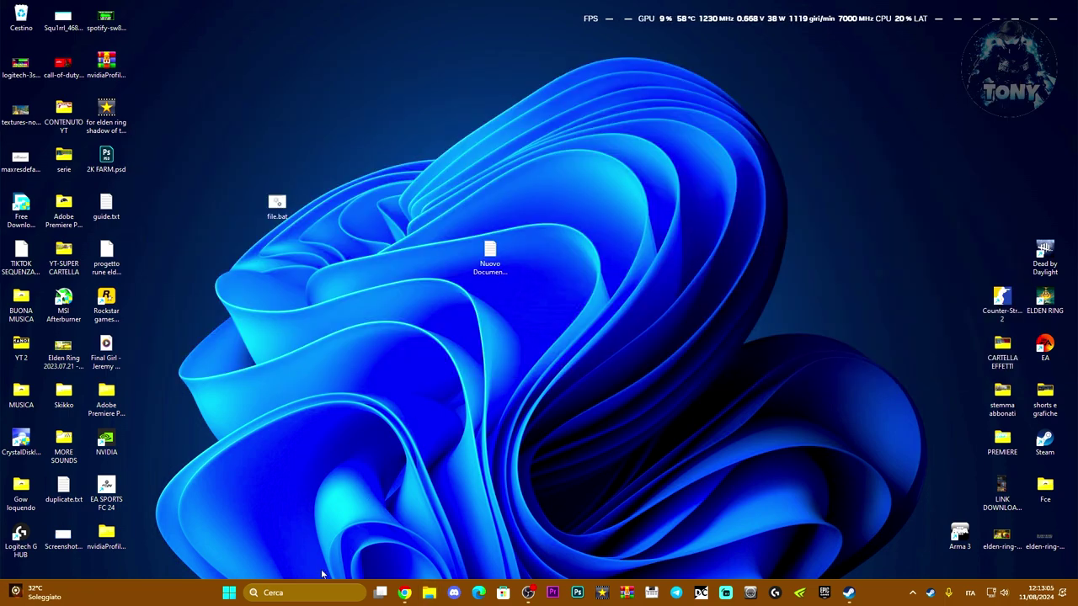
# Step: Search the system for "servizi", open the Services console and bring up the properties of the Windows Update service
pyautogui.click(295, 591)
pyautogui.write('servizi')
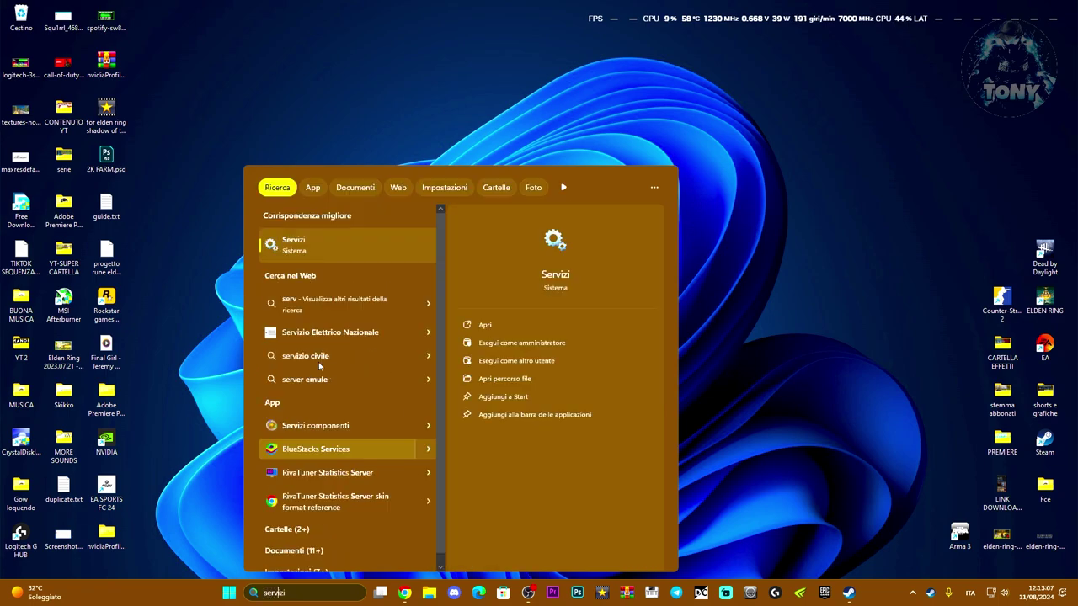
pyautogui.press('Return')
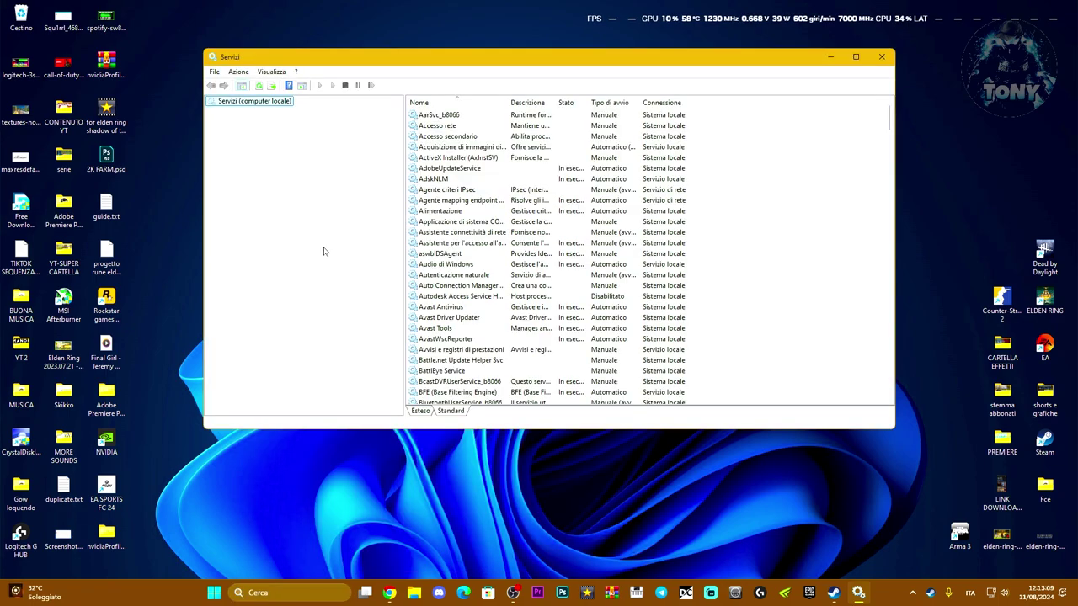
pyautogui.scroll(-20, 500, 320)
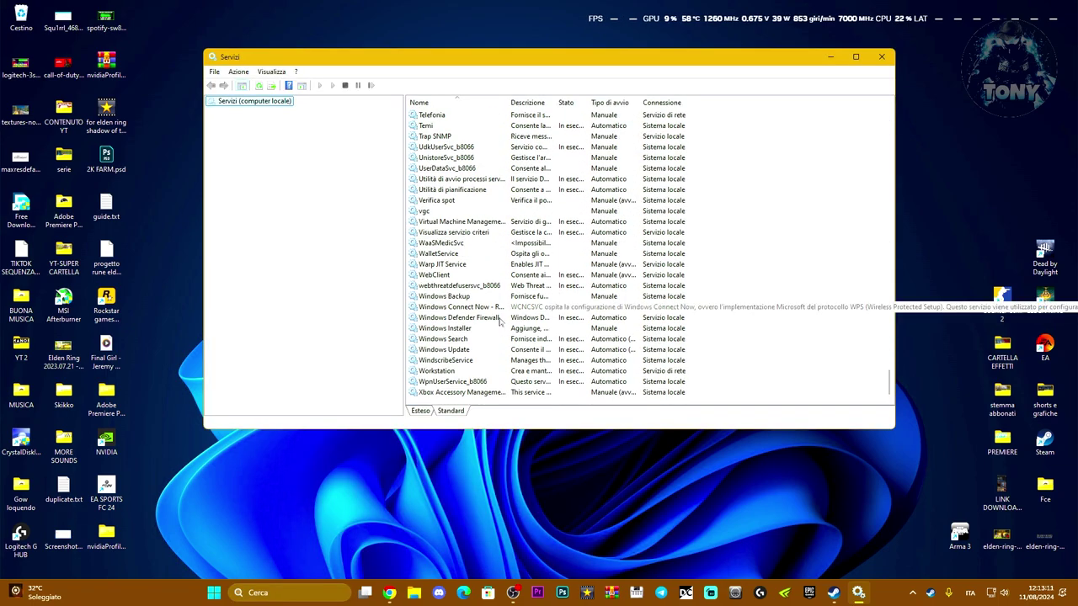
pyautogui.click(453, 350)
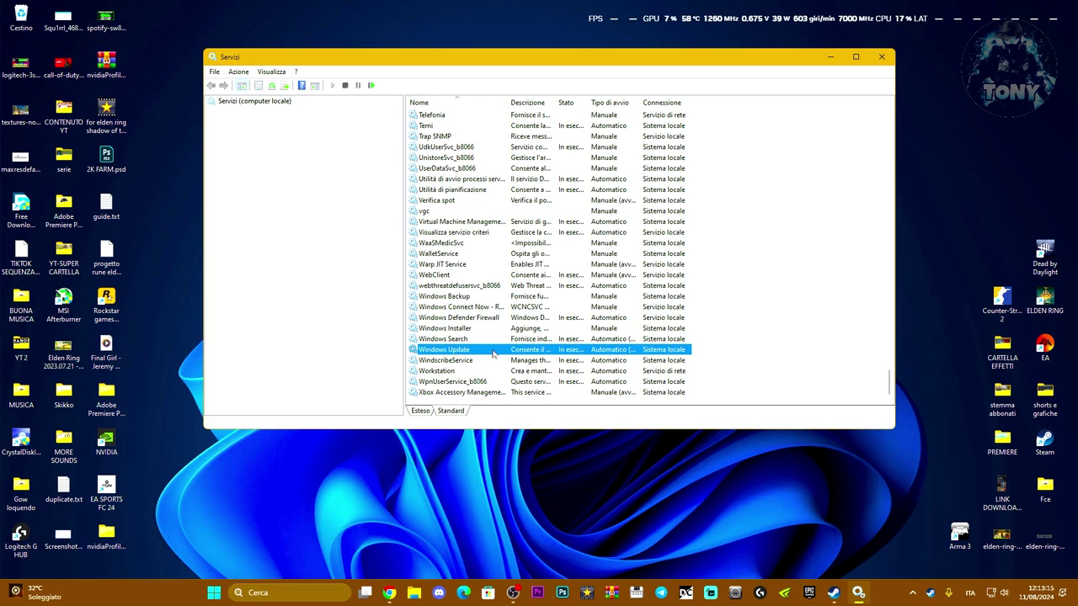
pyautogui.doubleClick(493, 353)
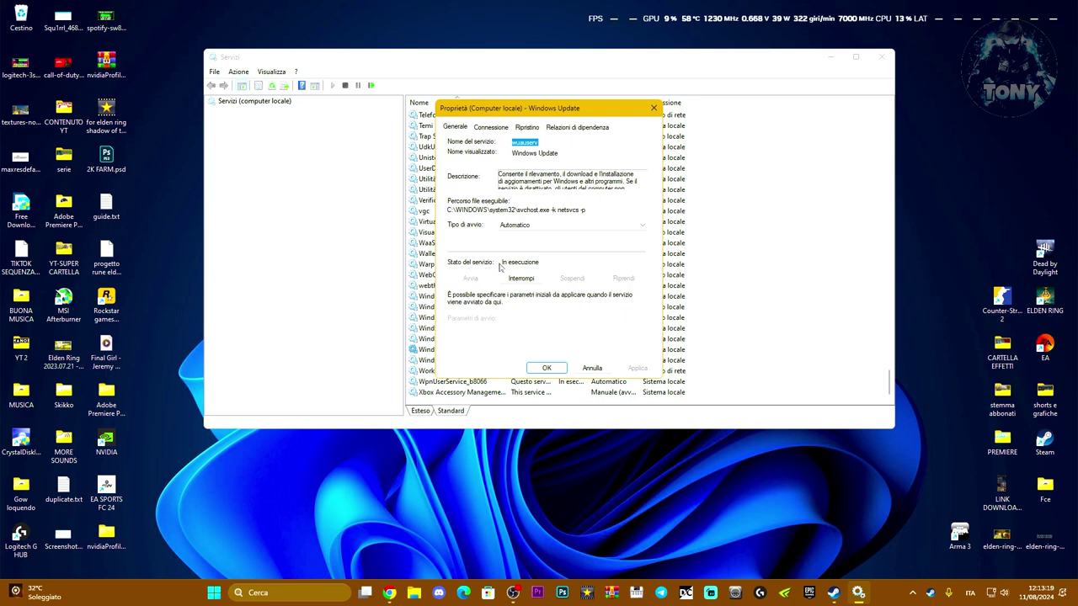
# Step: Set the Windows Update service's startup type to Automatico, confirm the properties and close the Services console
pyautogui.click(539, 225)
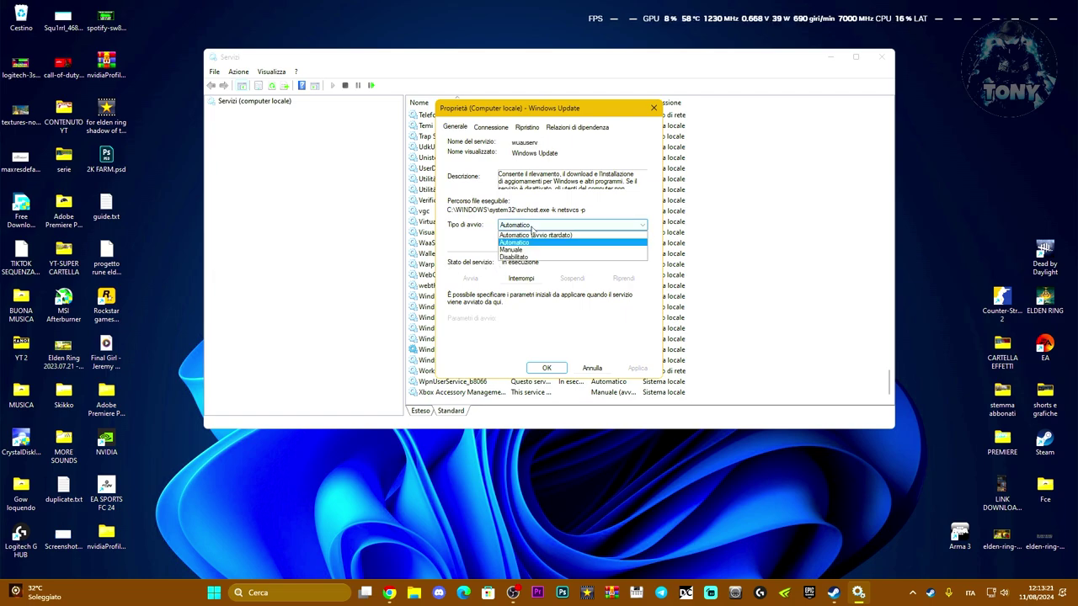
pyautogui.click(515, 240)
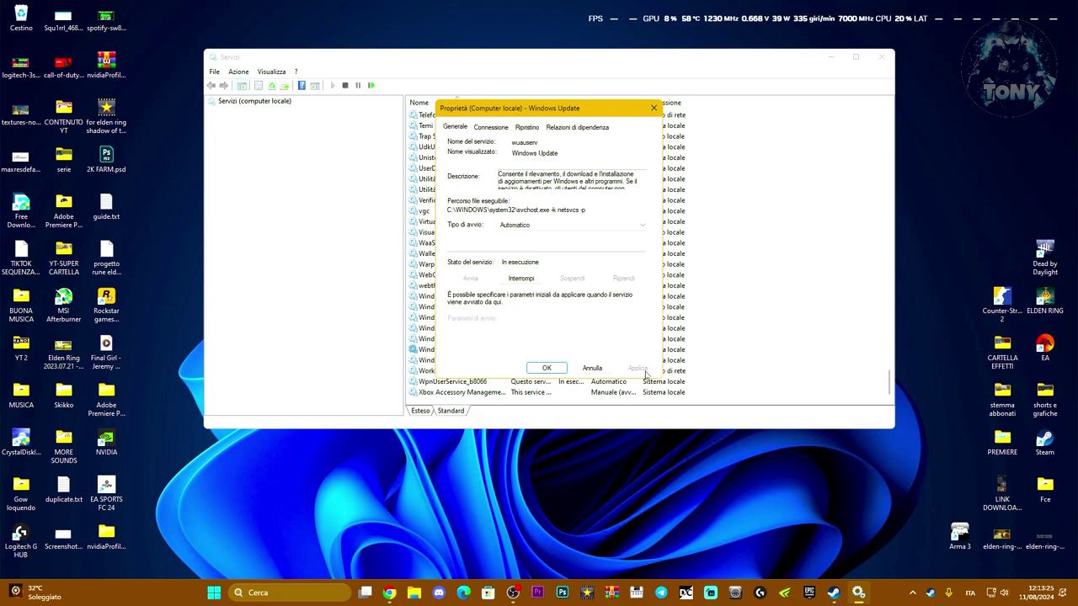
pyautogui.click(547, 369)
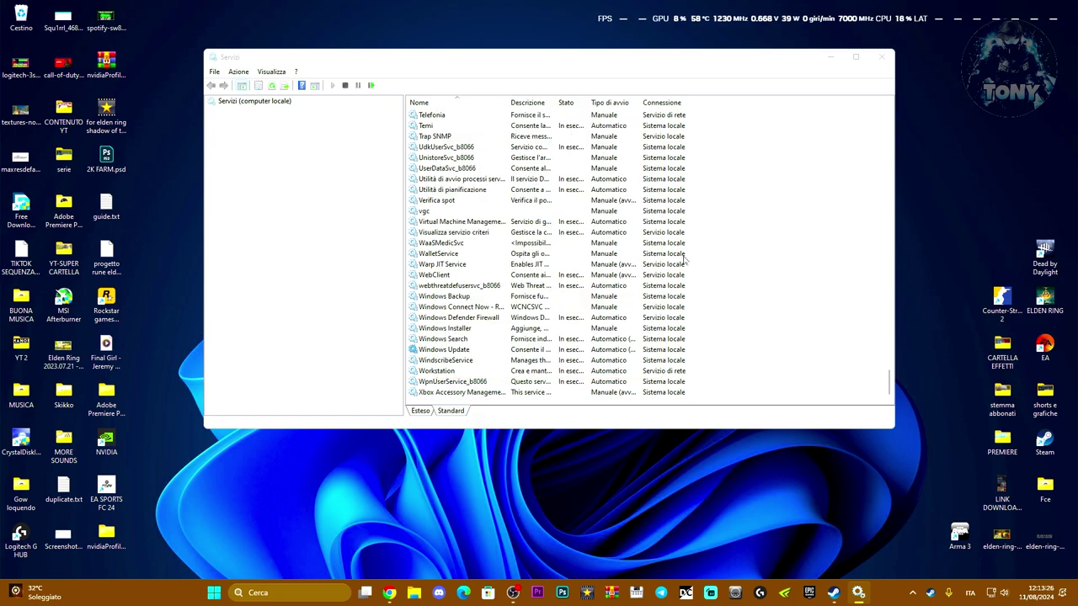
pyautogui.click(881, 58)
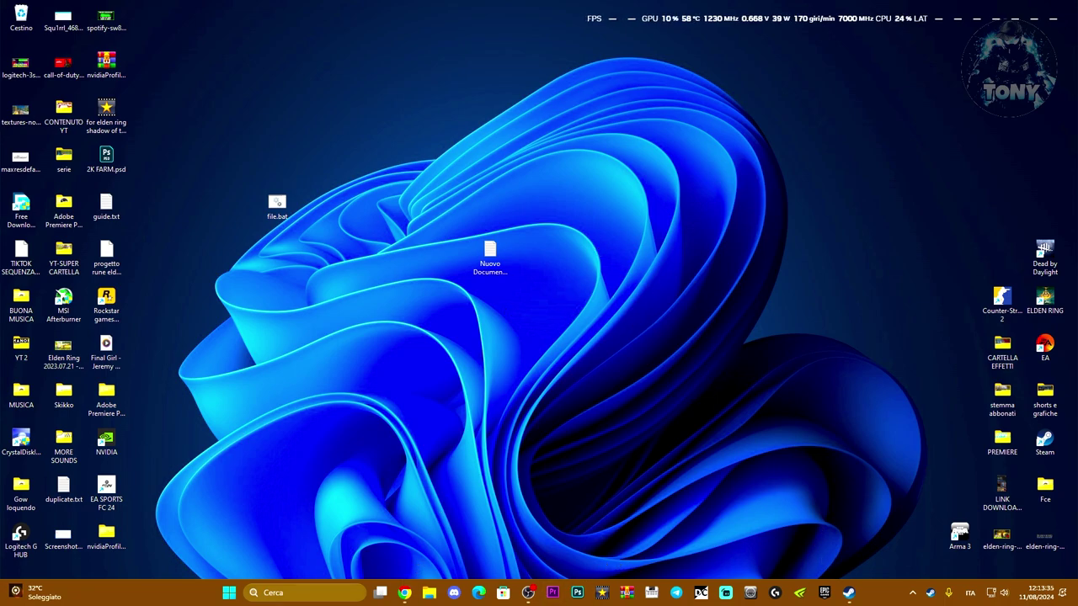
# Step: Search the system for "win", open the Windows Update settings from the results and show the update history (Cronologia degli aggiornamenti)
pyautogui.click(337, 593)
pyautogui.write('winRAR')
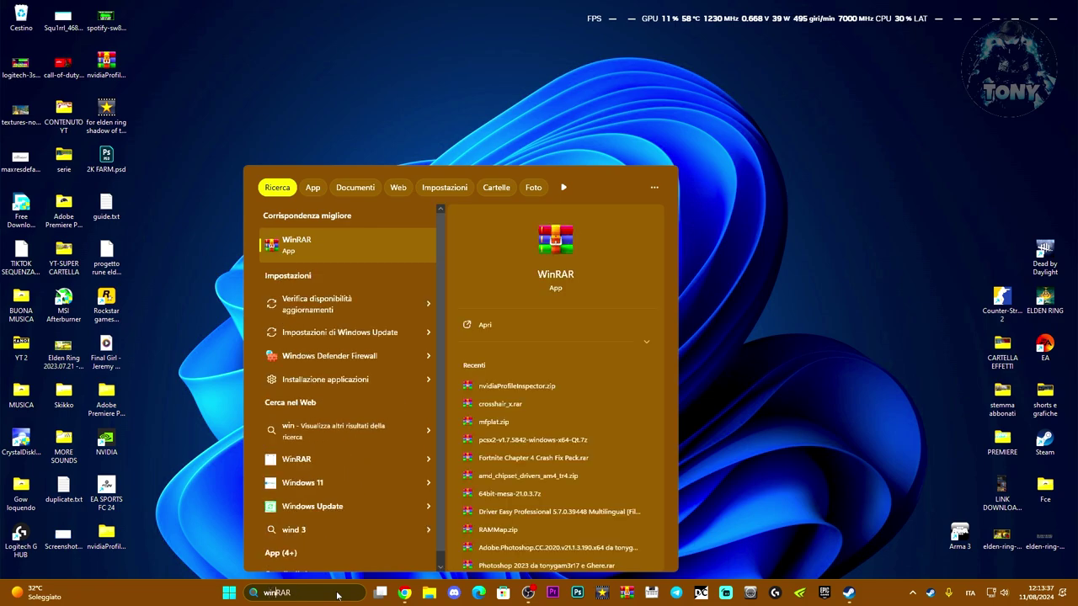
pyautogui.click(345, 302)
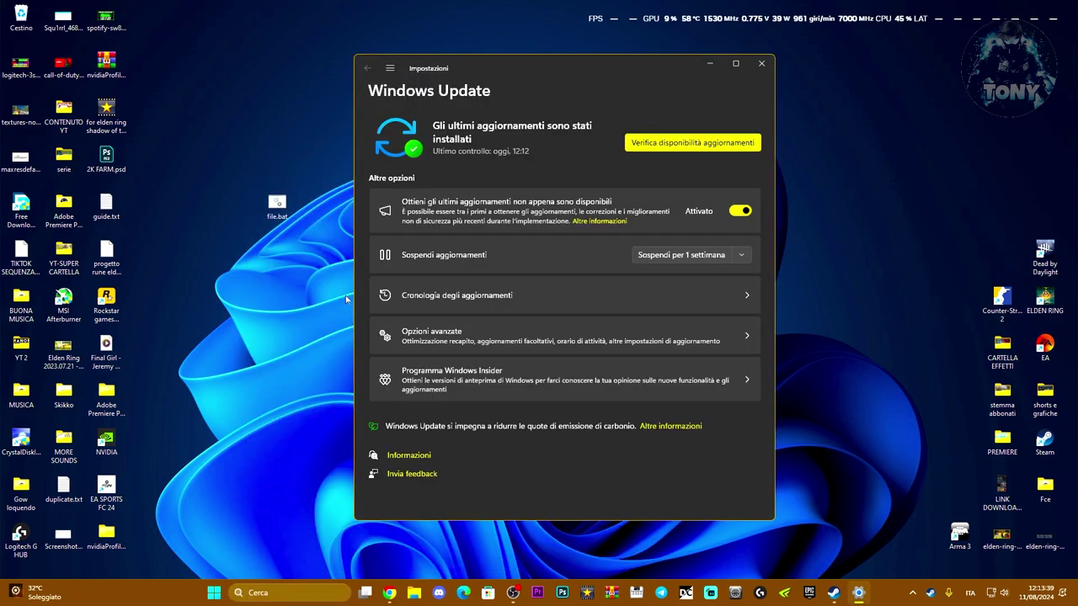
pyautogui.click(562, 298)
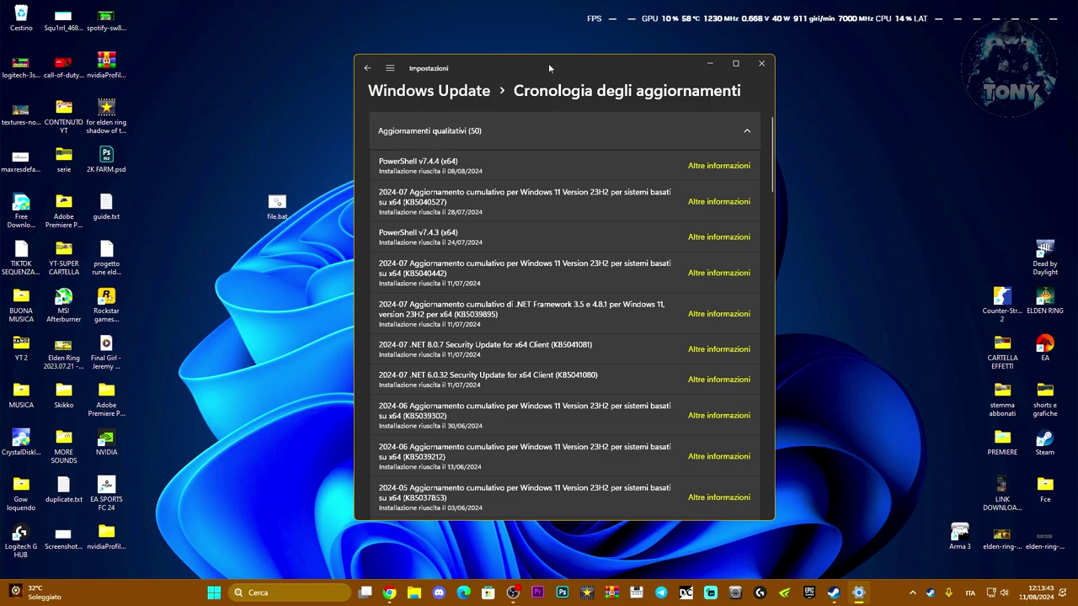
pyautogui.moveTo(548, 63); pyautogui.dragTo(544, 62)
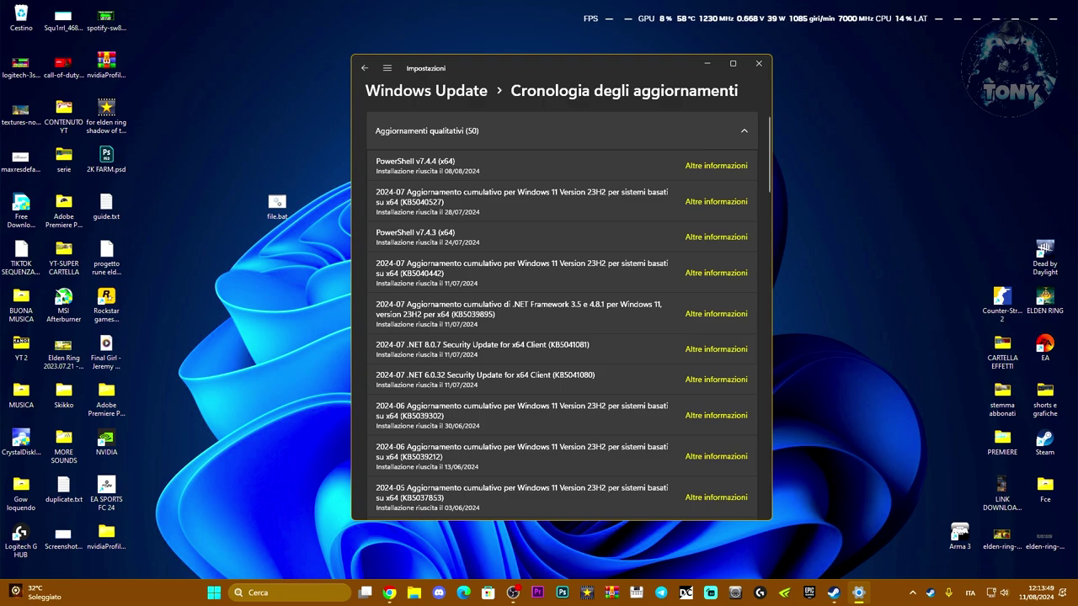
# Step: Copy the code KB5040527 from the 2024-07 cumulative update entry in the update history
pyautogui.moveTo(436, 202); pyautogui.dragTo(441, 202)
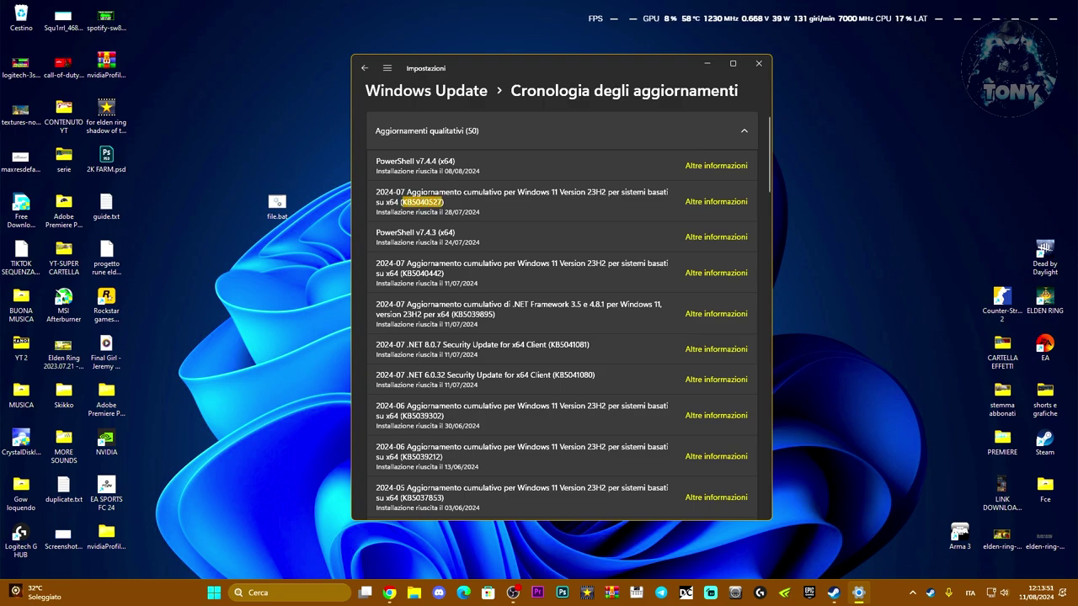
pyautogui.rightClick(438, 205)
pyautogui.click(445, 213)
# Step: Switch to Chrome and search the Microsoft Update Catalog for the copied code KB5040527 in place of "windows 11"
pyautogui.click(390, 592)
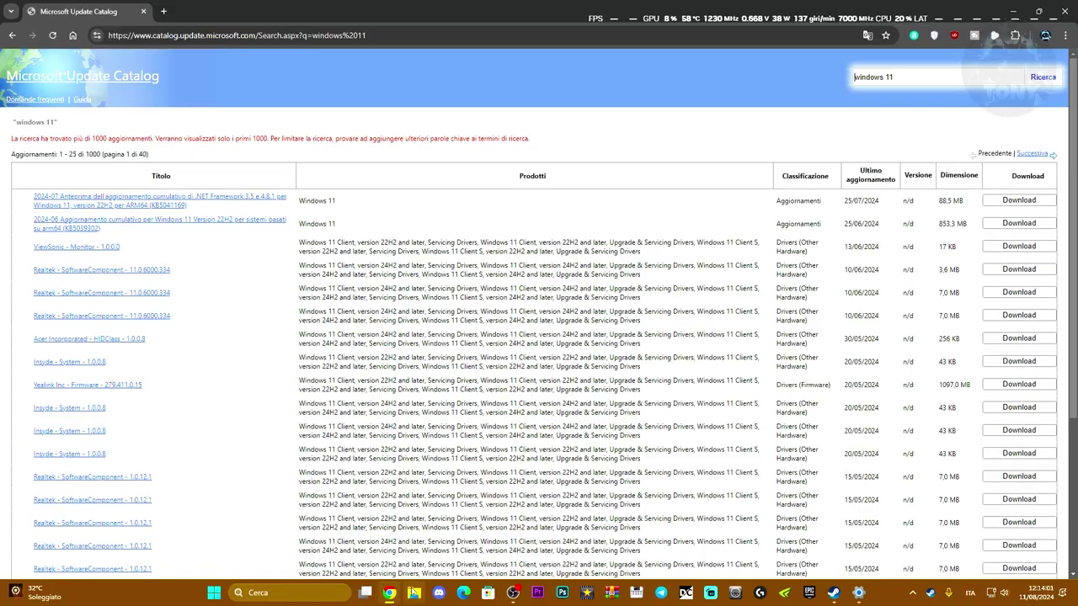
pyautogui.rightClick(869, 77)
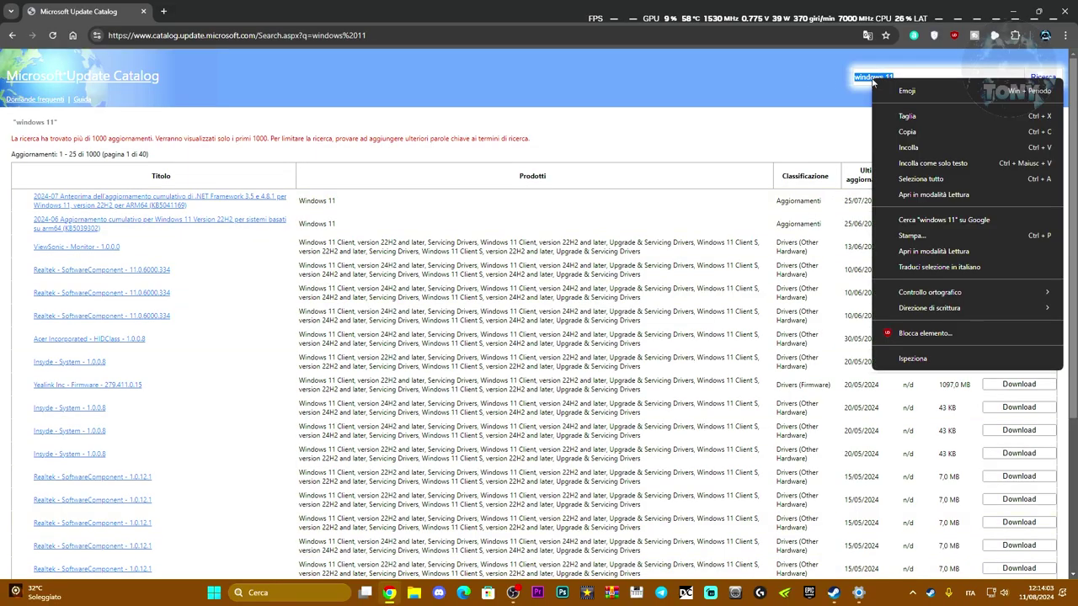
pyautogui.click(904, 143)
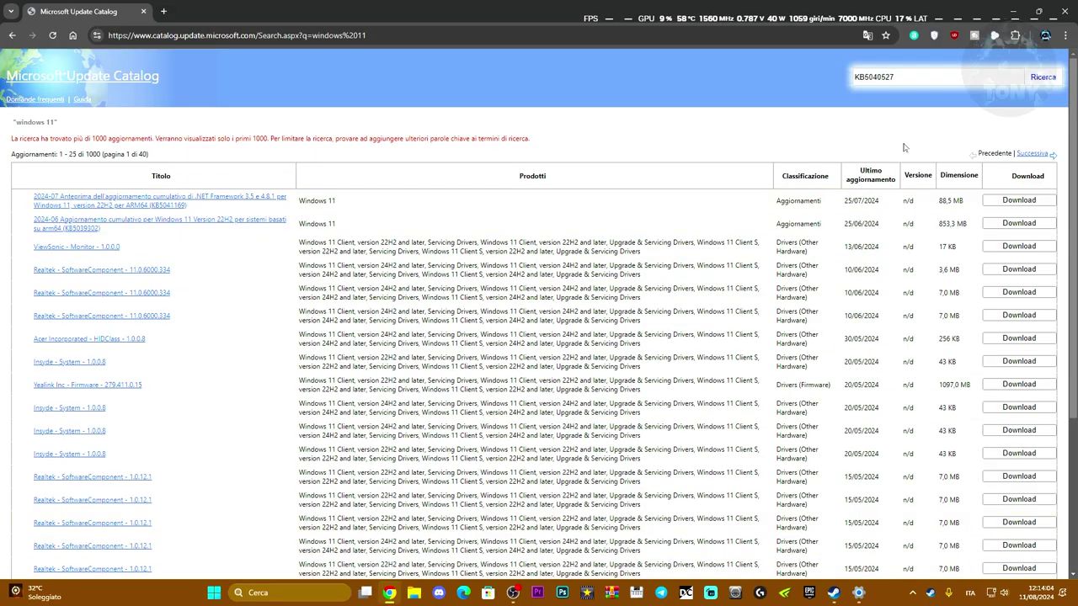
pyautogui.click(1042, 81)
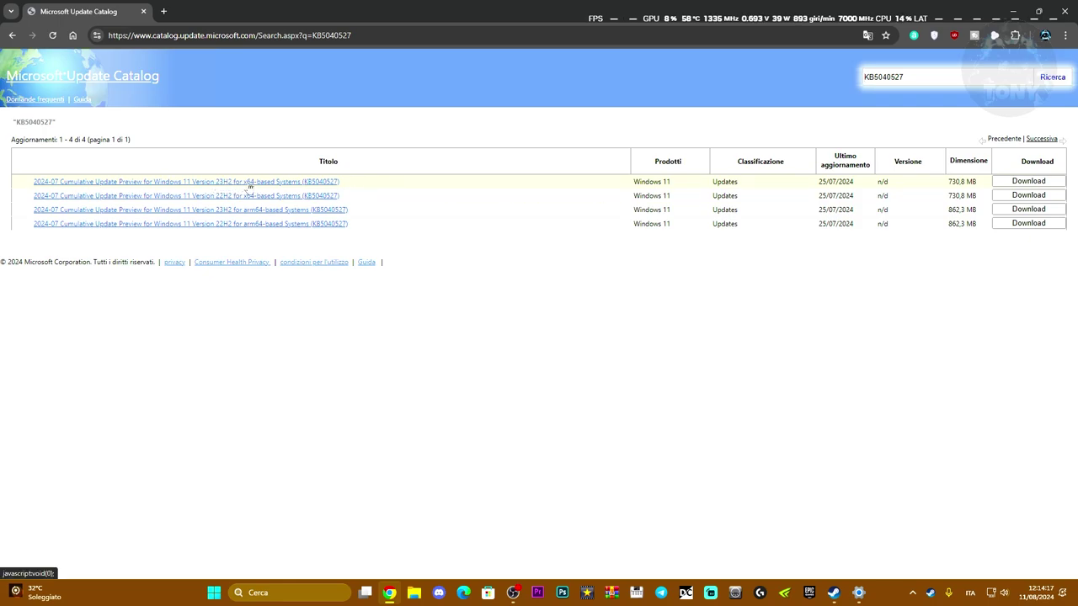
# Step: View the download link of the 2024-07 cumulative update for Windows 11 Version 23H2 x64-based systems, then close the download window
pyautogui.click(1022, 186)
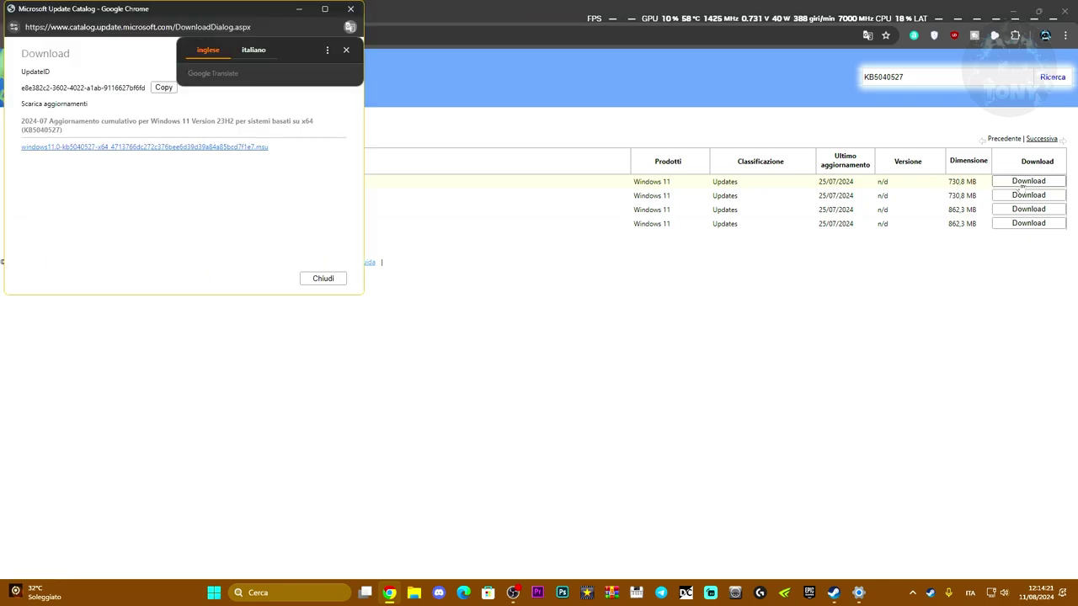
pyautogui.click(344, 51)
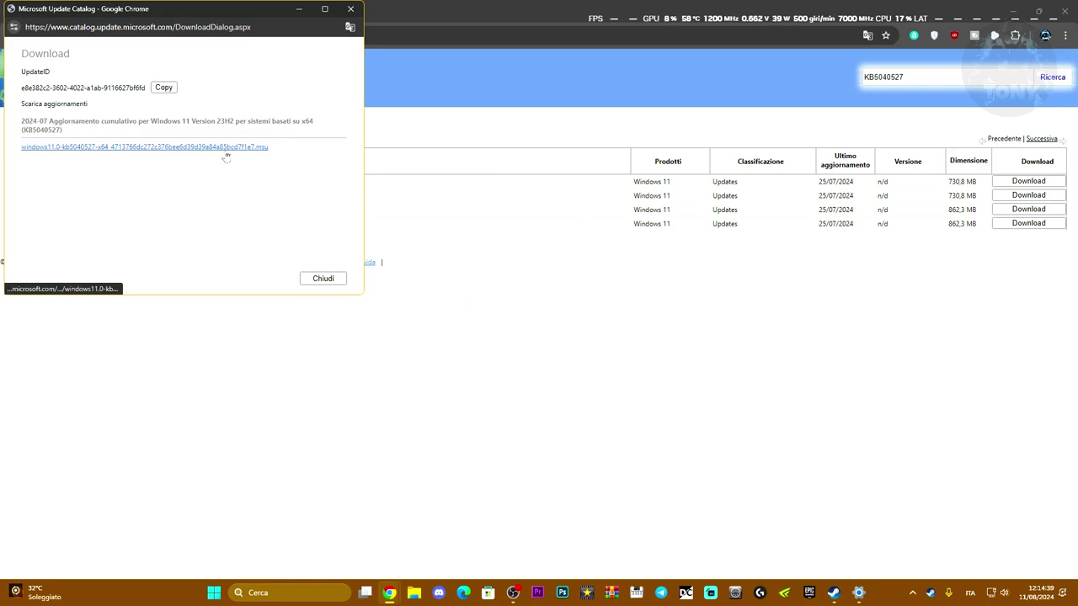
pyautogui.click(324, 279)
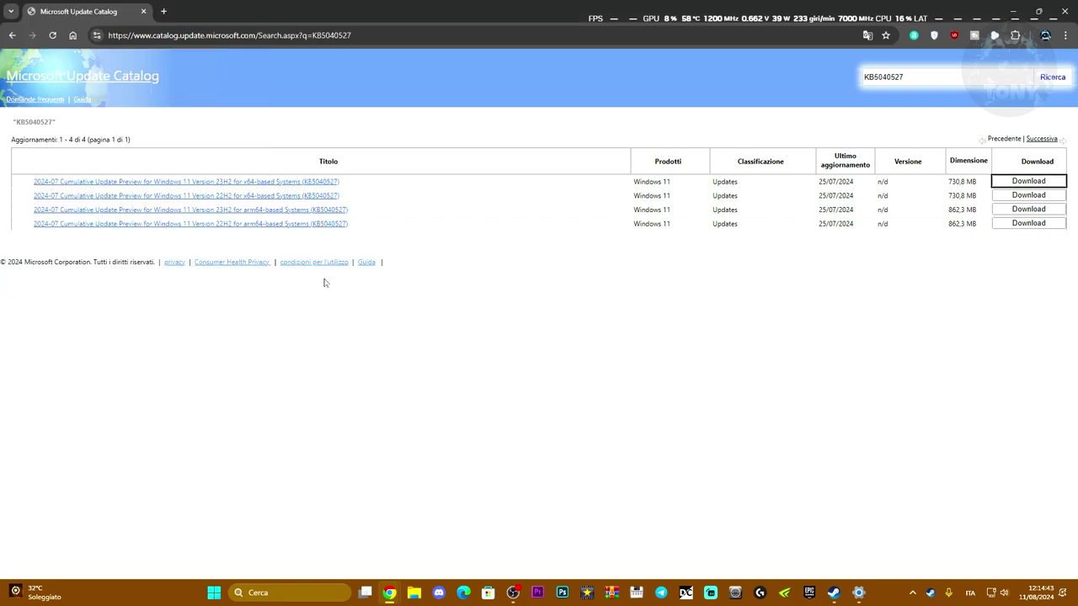
# Step: Minimize the browser, look over the installed quality updates in the update history and close the Settings window
pyautogui.click(1012, 11)
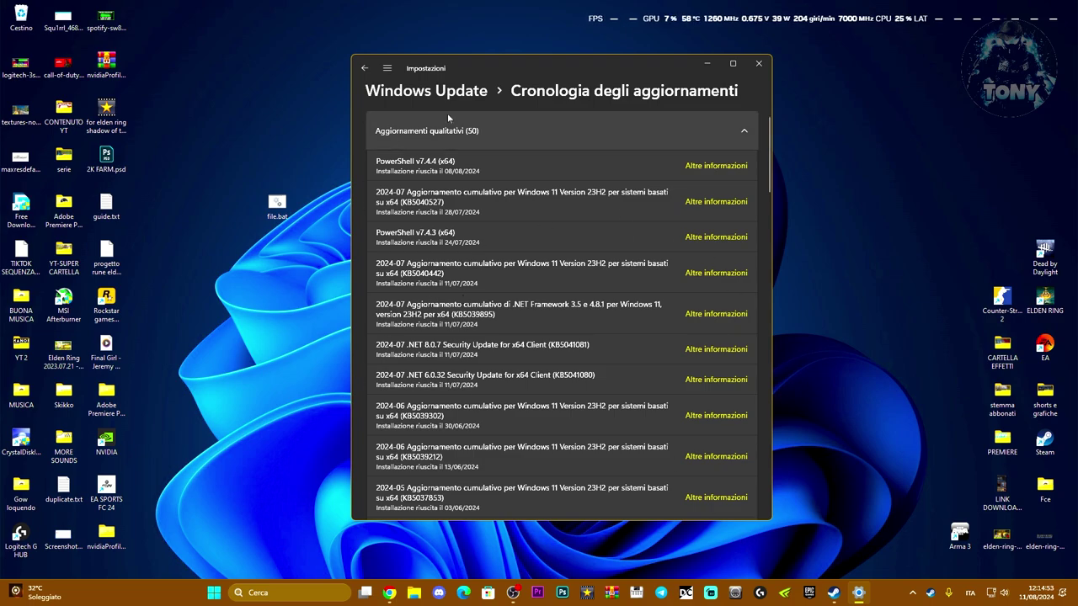
pyautogui.moveTo(546, 59)
pyautogui.mouseDown()
pyautogui.moveTo(577, 54)
pyautogui.moveTo(561, 52)
pyautogui.mouseUp()
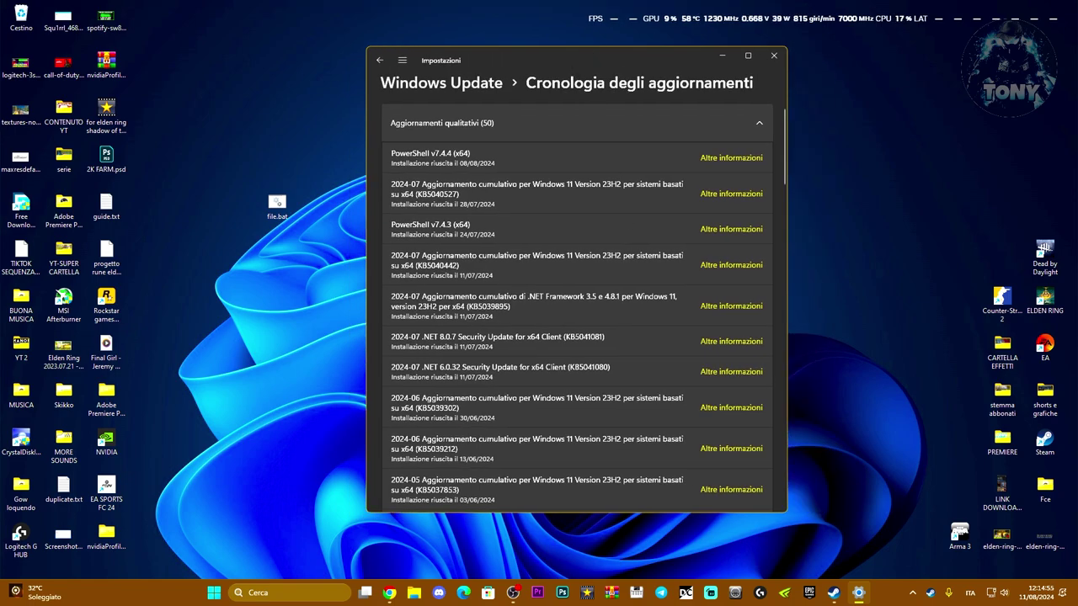
pyautogui.scroll(-3, 584, 307)
pyautogui.scroll(3, 584, 307)
pyautogui.click(773, 56)
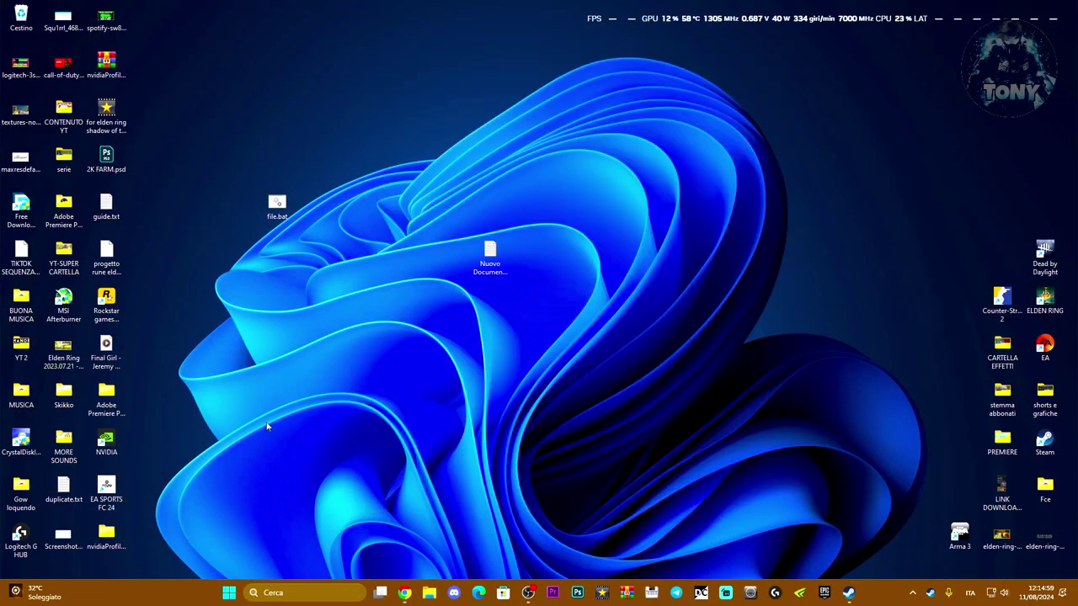